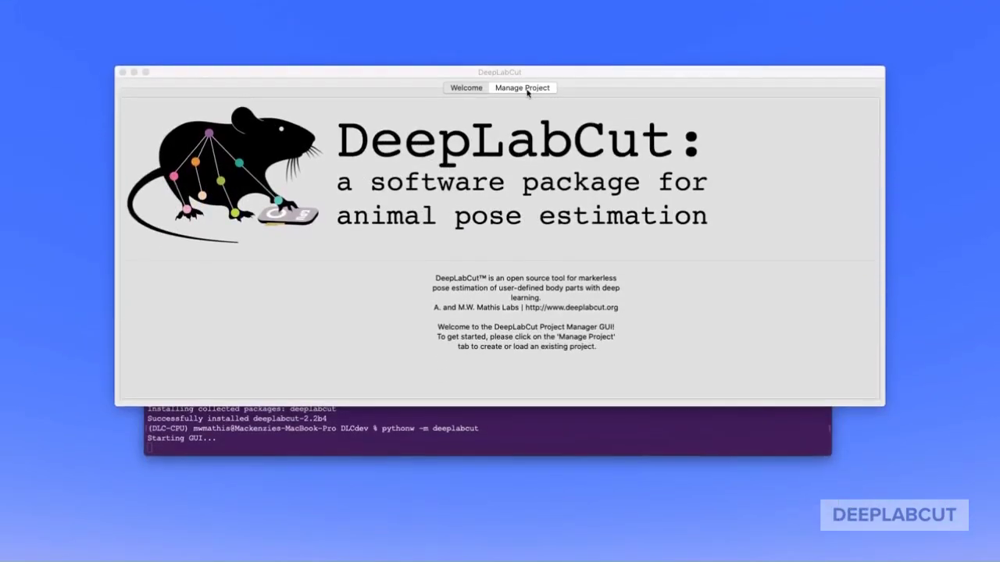
Start a new project on the Manage Project tab, naming it multiMouse before the experimenter field
{"action": "left_click", "coordinate": [527, 89]}
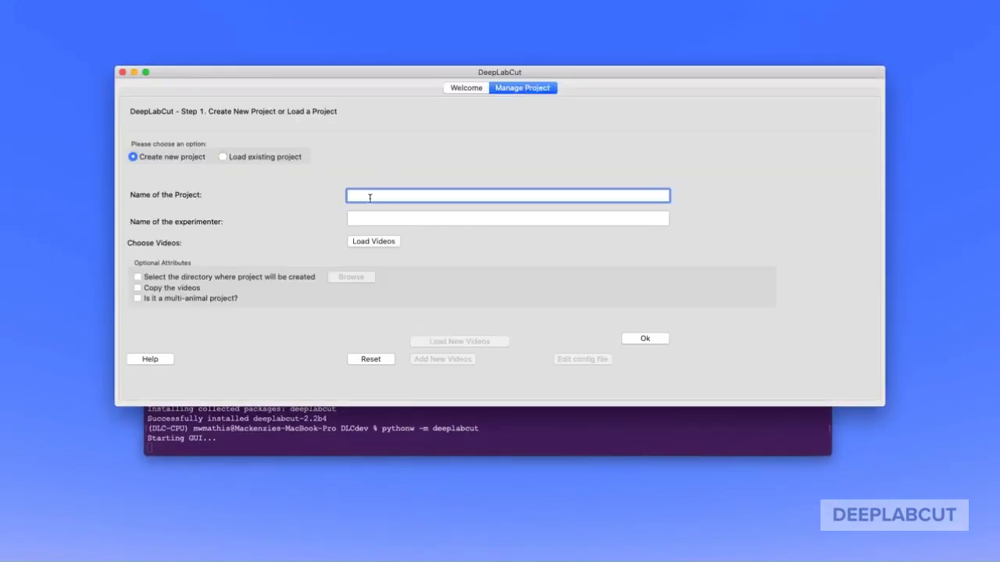
{"action": "type", "text": "multiMouse"}
{"action": "left_click", "coordinate": [508, 219]}
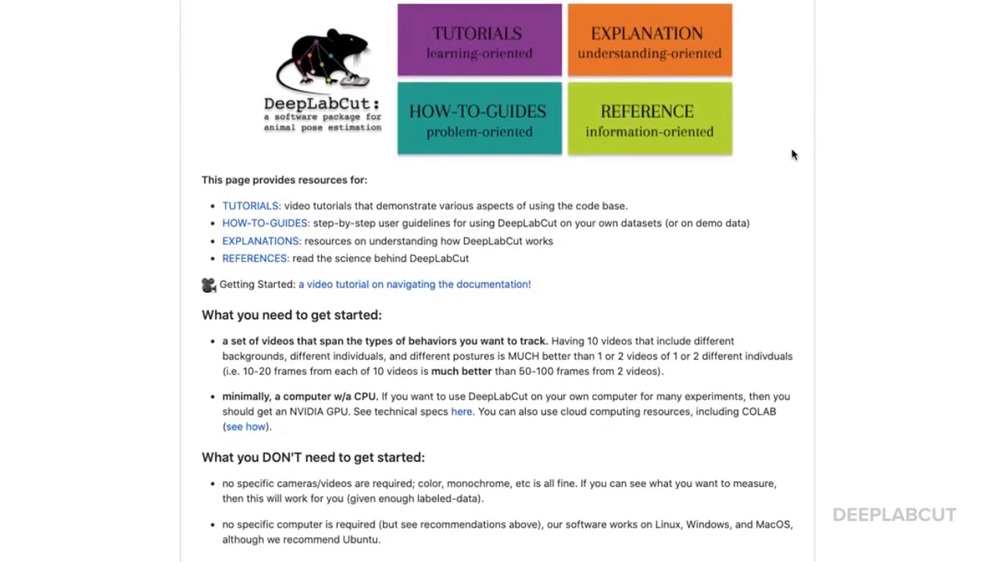
Scroll the DeepLabCut README to the single vs multi-animal guidance section
{"action": "scroll", "coordinate": [792, 154], "scroll_direction": "down", "scroll_amount": 10}
{"action": "scroll", "coordinate": [791, 154], "scroll_direction": "down", "scroll_amount": 4}
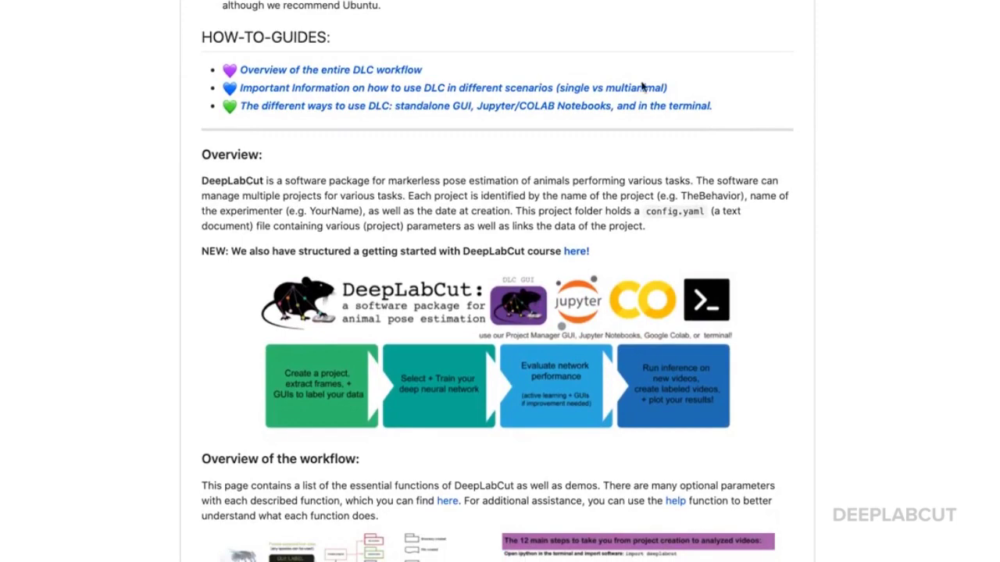
{"action": "left_click", "coordinate": [546, 88]}
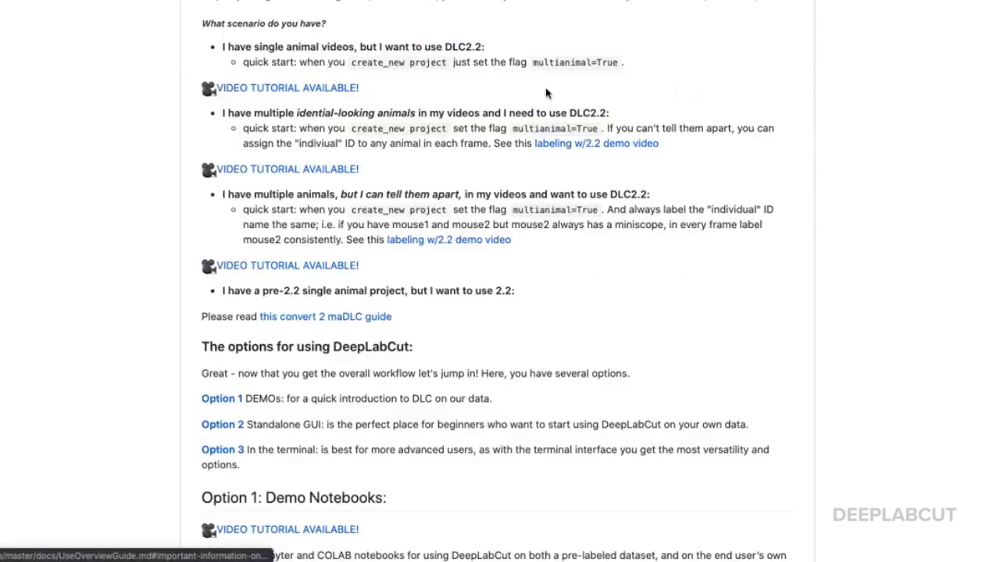
{"action": "scroll", "coordinate": [545, 92], "scroll_direction": "up", "scroll_amount": 4}
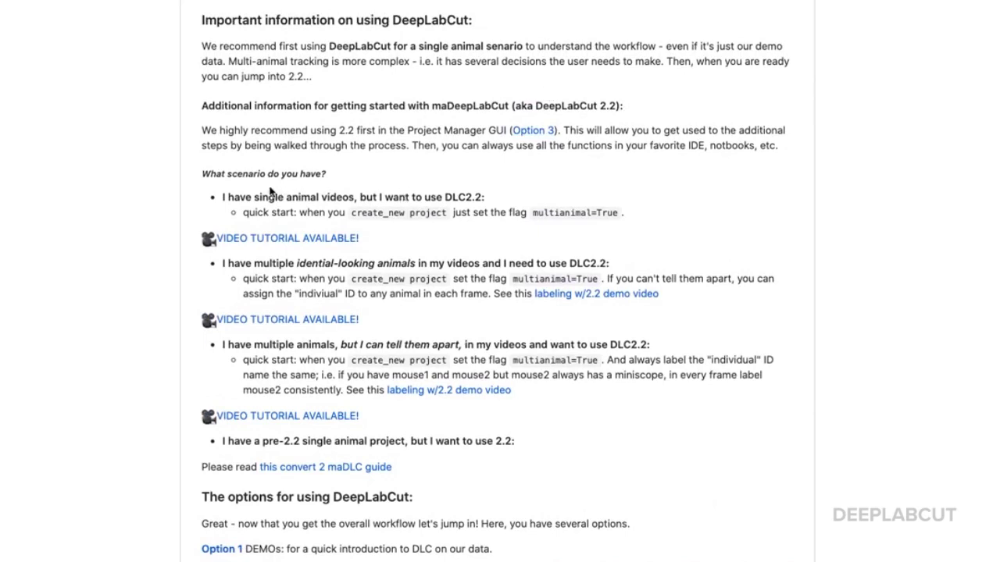
Highlight the single-animal and identical-looking-animals scenarios in the guidance
{"action": "mouse_move", "coordinate": [232, 198]}
{"action": "left_mouse_down"}
{"action": "mouse_move", "coordinate": [286, 198]}
{"action": "mouse_move", "coordinate": [223, 197]}
{"action": "left_mouse_up"}
{"action": "scroll", "coordinate": [660, 187], "scroll_direction": "down", "scroll_amount": 2}
{"action": "scroll", "coordinate": [640, 272], "scroll_direction": "down", "scroll_amount": 2}
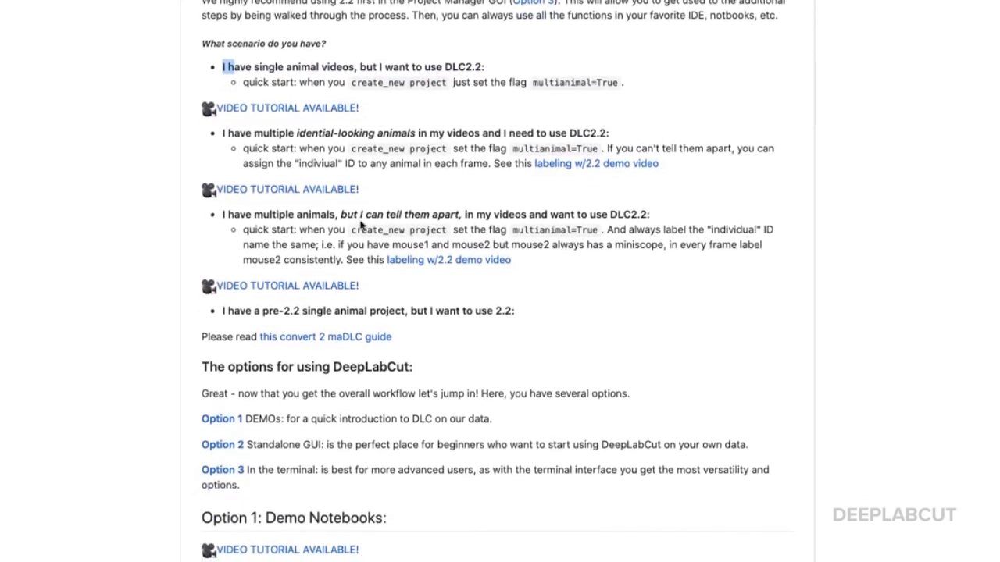
{"action": "left_click_drag", "start_coordinate": [335, 214], "coordinate": [486, 225]}
{"action": "left_click", "coordinate": [576, 289]}
{"action": "left_click_drag", "start_coordinate": [255, 134], "coordinate": [612, 133]}
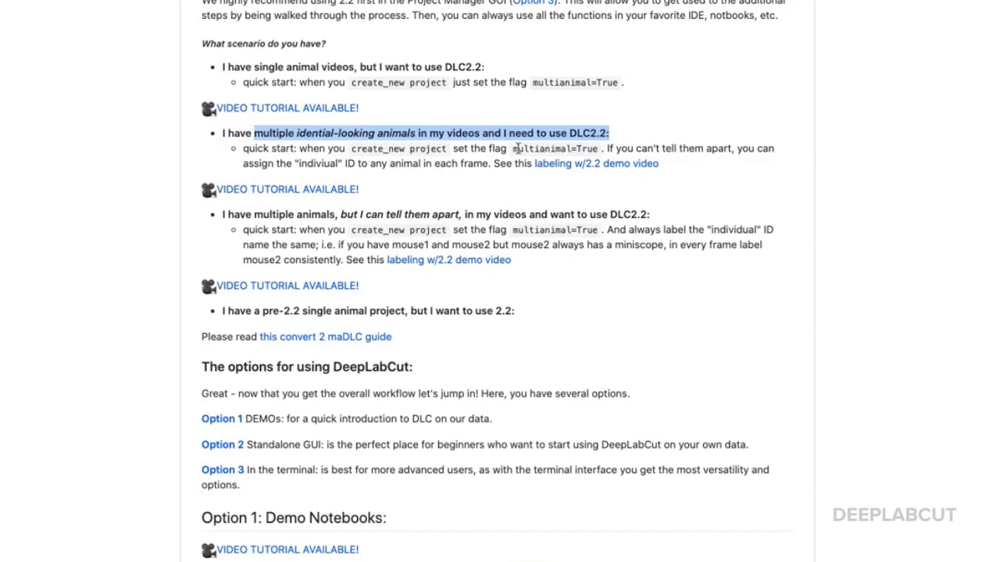
{"action": "left_click", "coordinate": [757, 167]}
Scroll down the README to the Configure the Project section
{"action": "scroll", "coordinate": [757, 166], "scroll_direction": "down", "scroll_amount": 5}
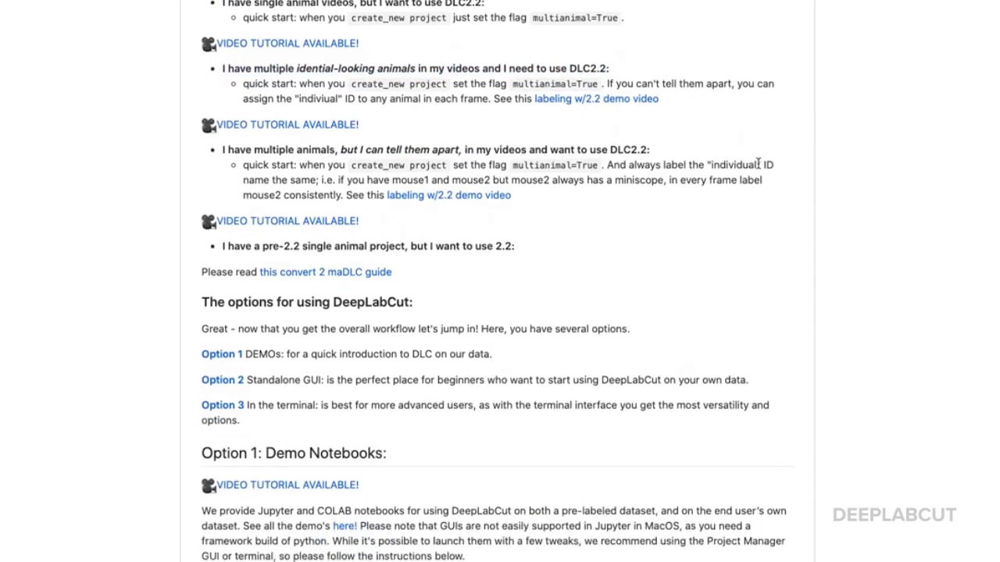
{"action": "scroll", "coordinate": [758, 166], "scroll_direction": "down", "scroll_amount": 8}
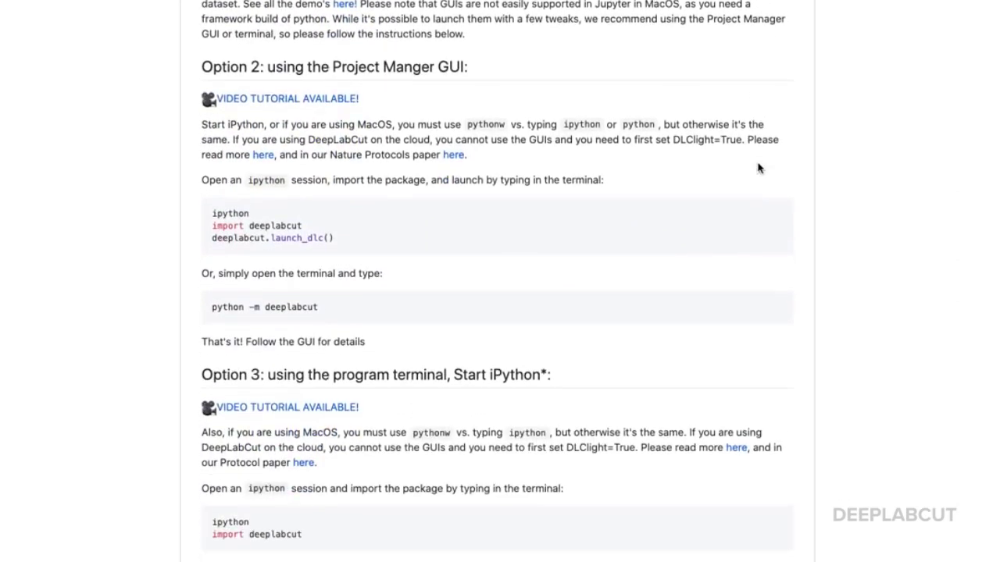
{"action": "scroll", "coordinate": [758, 168], "scroll_direction": "down", "scroll_amount": 7}
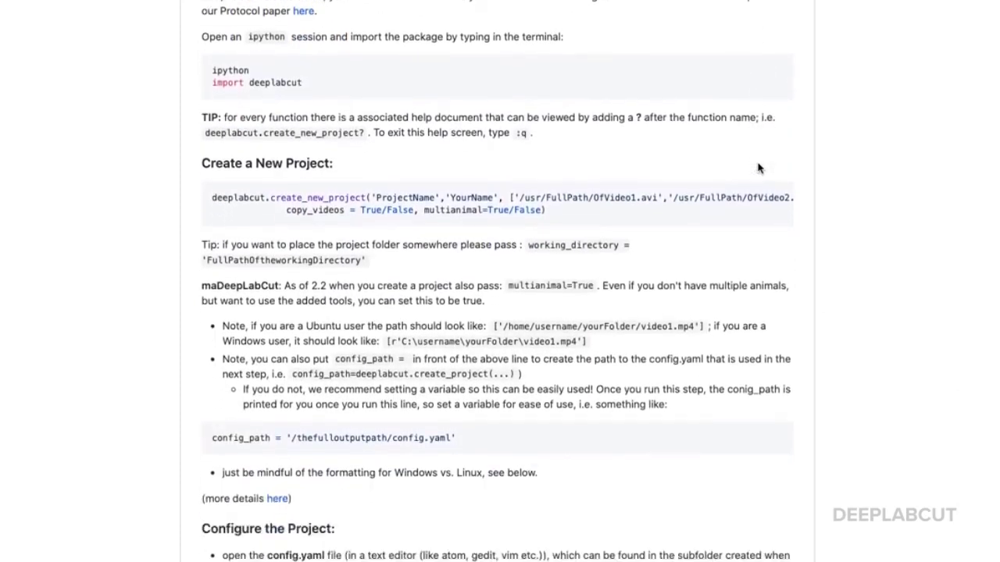
{"action": "scroll", "coordinate": [758, 167], "scroll_direction": "down", "scroll_amount": 3}
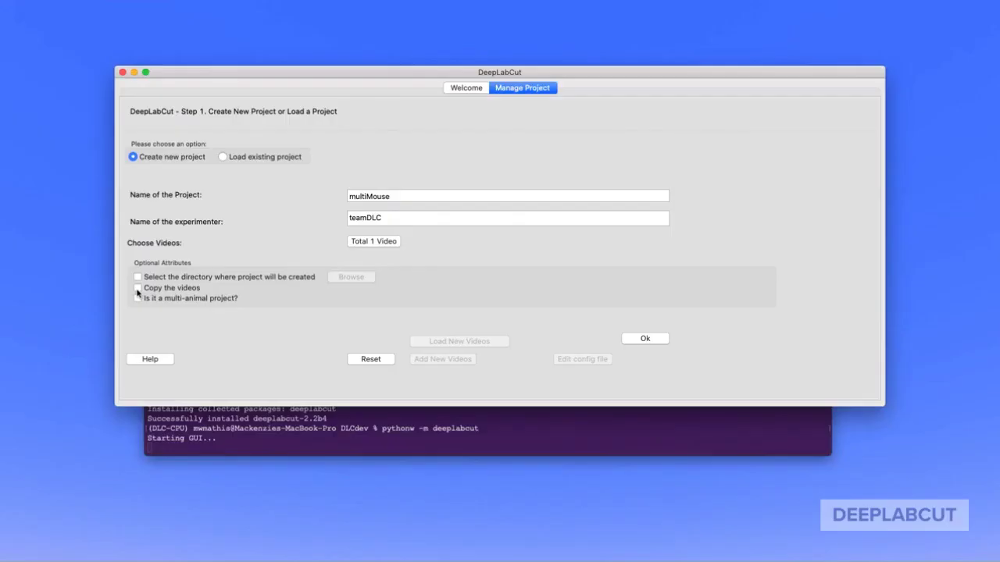
Create the multi-animal multiMouse project with videos copied in, then open its config.yaml
{"action": "left_click", "coordinate": [137, 298]}
{"action": "left_click", "coordinate": [139, 278]}
{"action": "left_click", "coordinate": [139, 278]}
{"action": "left_click", "coordinate": [642, 340]}
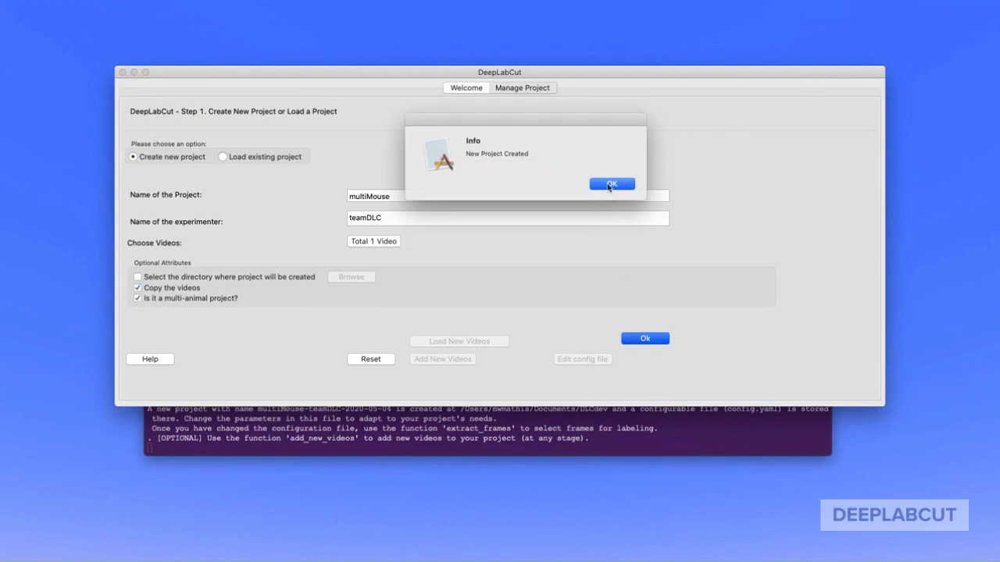
{"action": "left_click", "coordinate": [610, 184]}
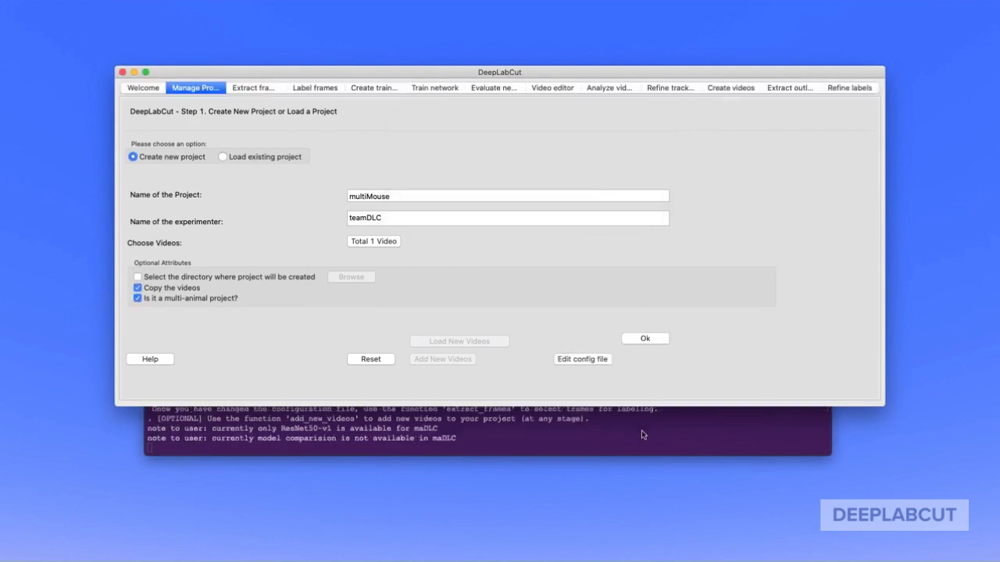
{"action": "left_click_drag", "start_coordinate": [630, 73], "coordinate": [630, 45]}
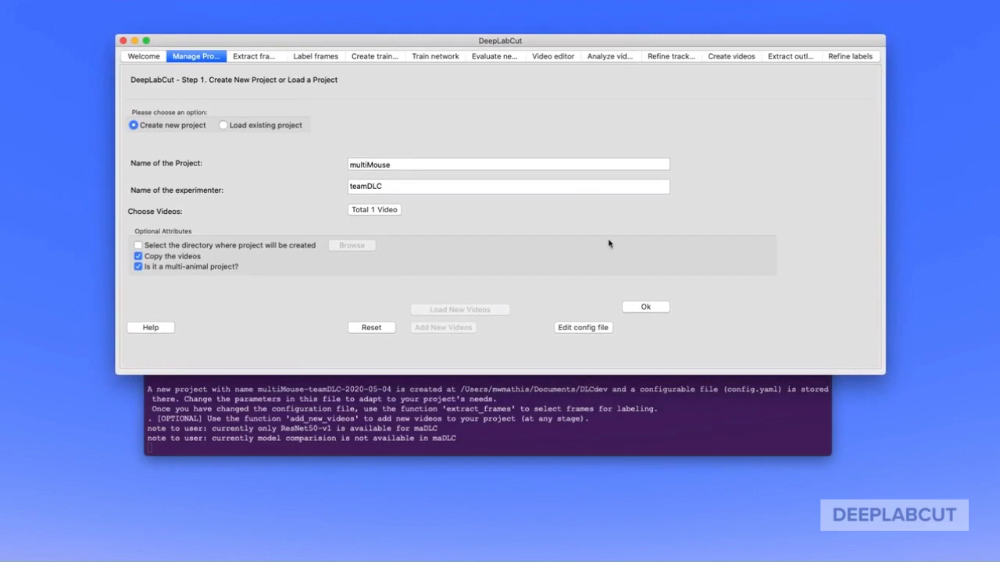
{"action": "left_click", "coordinate": [591, 331]}
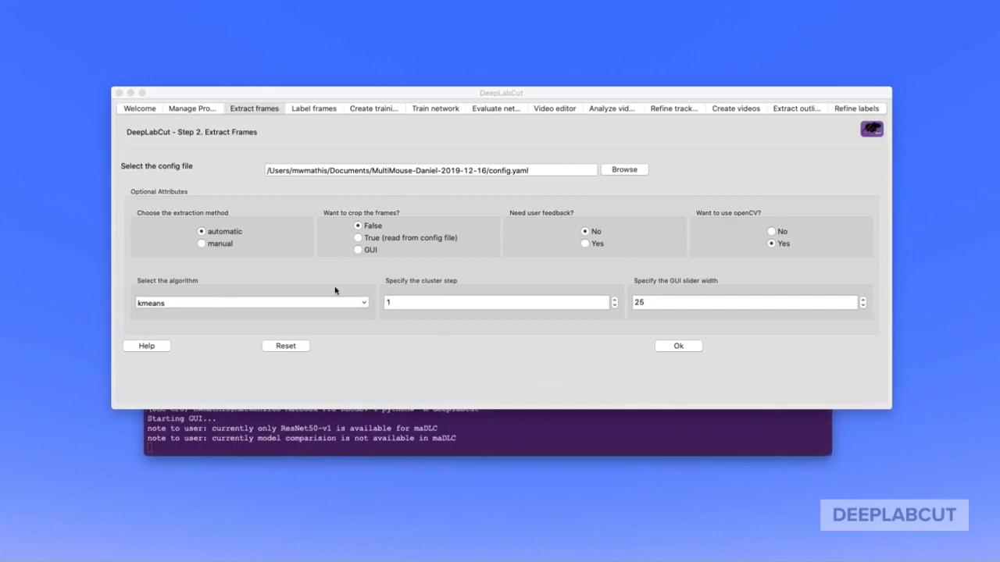
Enable user feedback for kmeans frame extraction and start extracting
{"action": "left_click", "coordinate": [291, 265]}
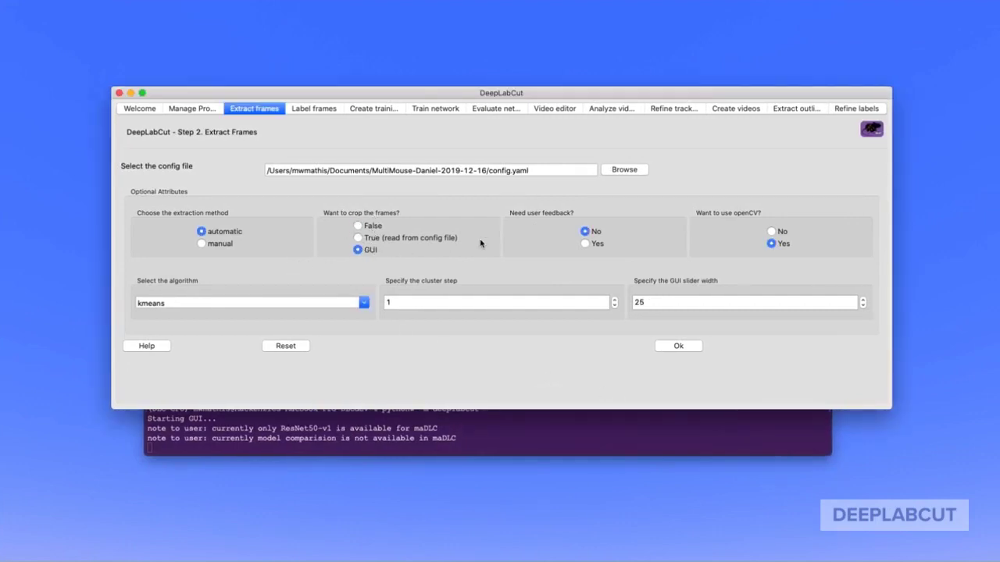
{"action": "left_click", "coordinate": [585, 245]}
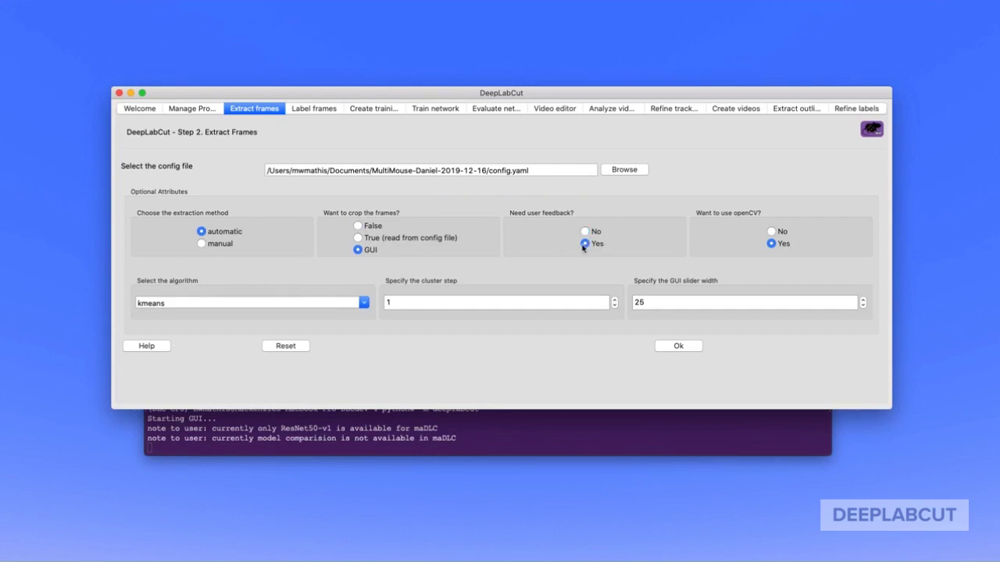
{"action": "left_click", "coordinate": [679, 347]}
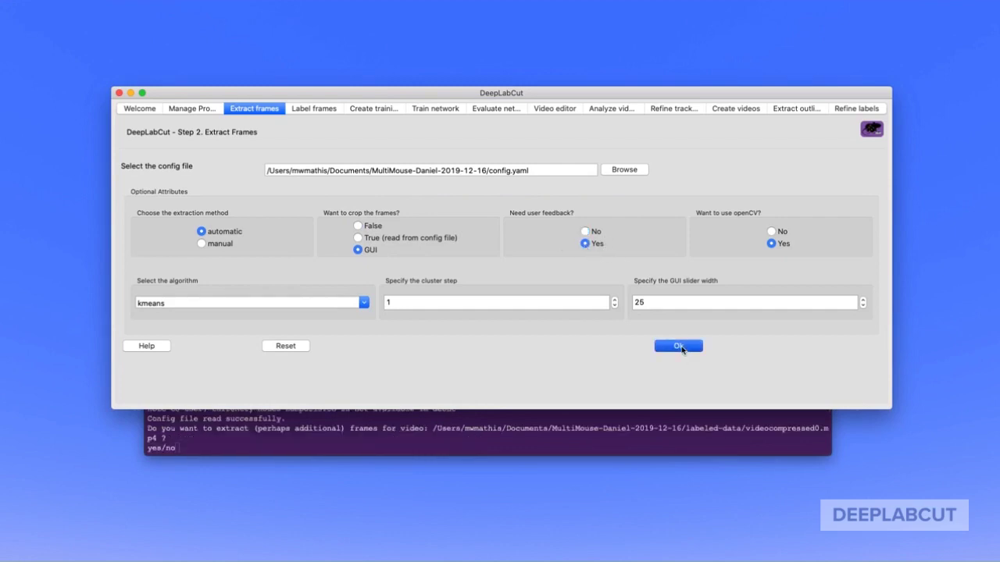
Confirm the first video with 'y' in the terminal and crop to the arena region
{"action": "left_click", "coordinate": [411, 452]}
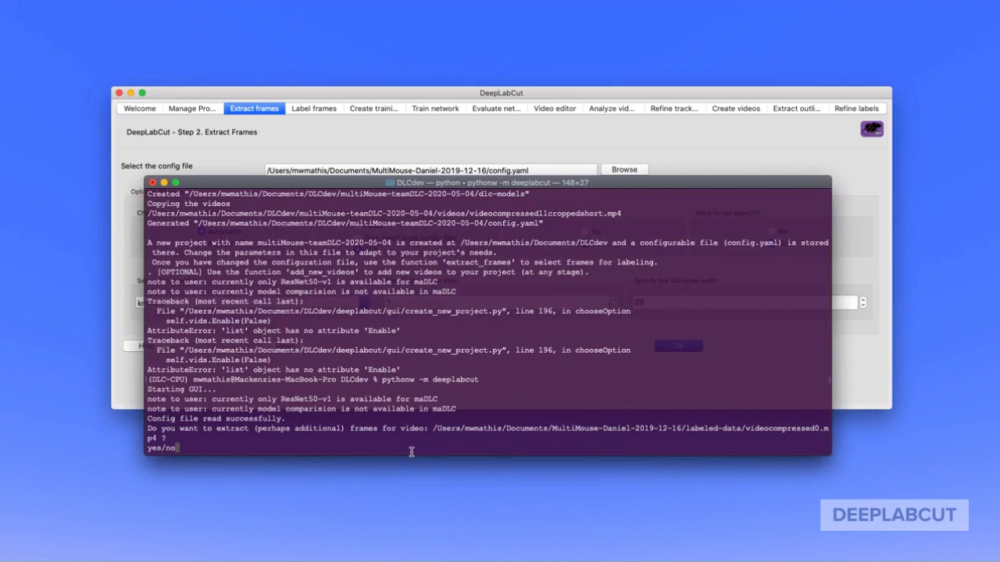
{"action": "type", "text": "y"}
{"action": "key", "text": "Return"}
{"action": "type", "text": "y"}
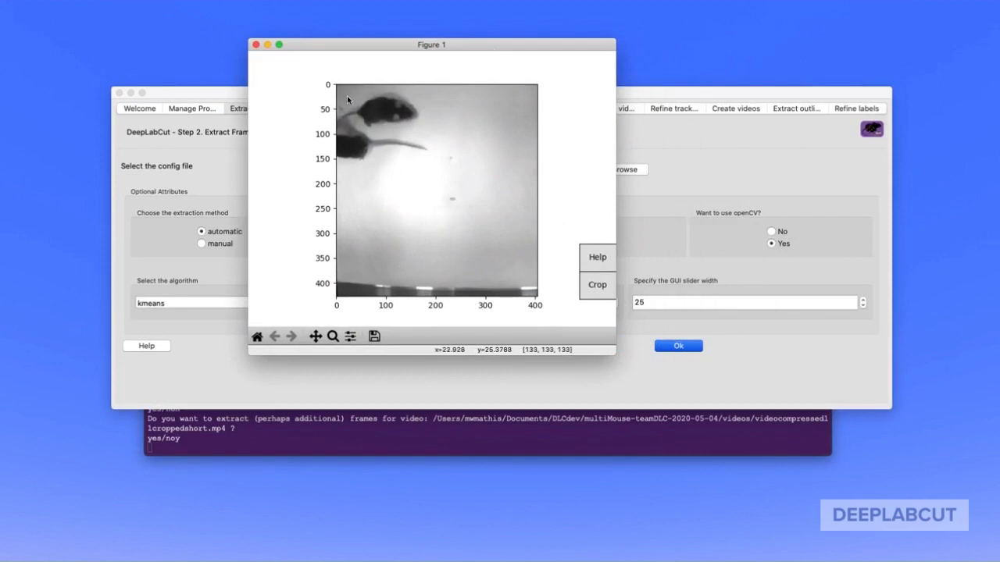
{"action": "left_click_drag", "start_coordinate": [341, 89], "coordinate": [536, 260]}
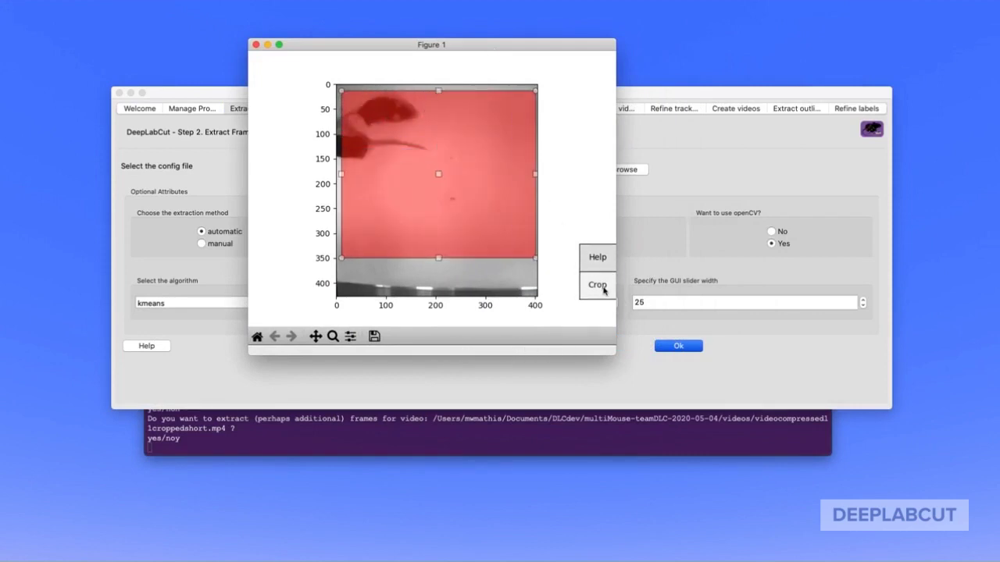
{"action": "left_click", "coordinate": [598, 285]}
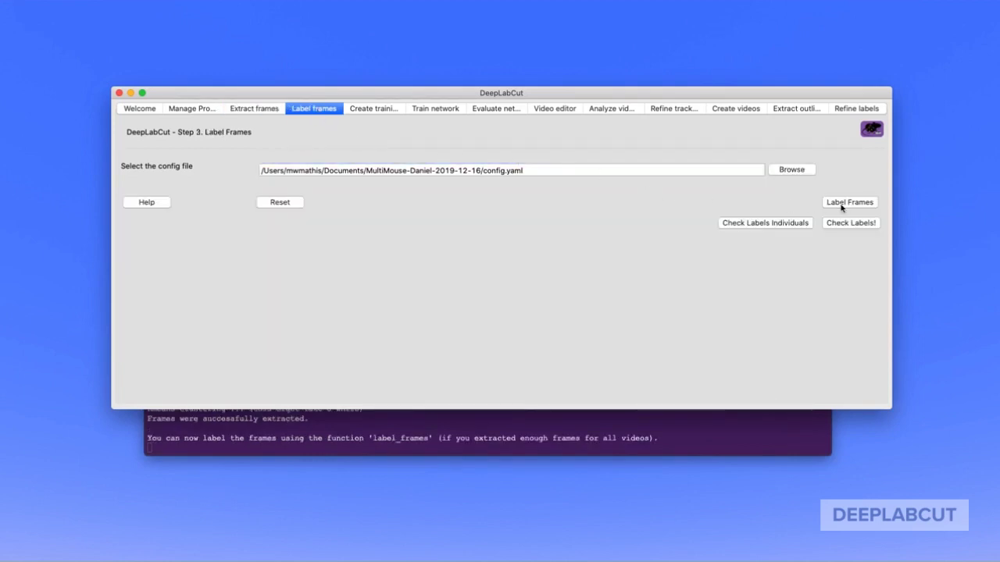
Open the multi-animal labelling toolbox, enlarge its window, and advance a frame
{"action": "left_click", "coordinate": [845, 204]}
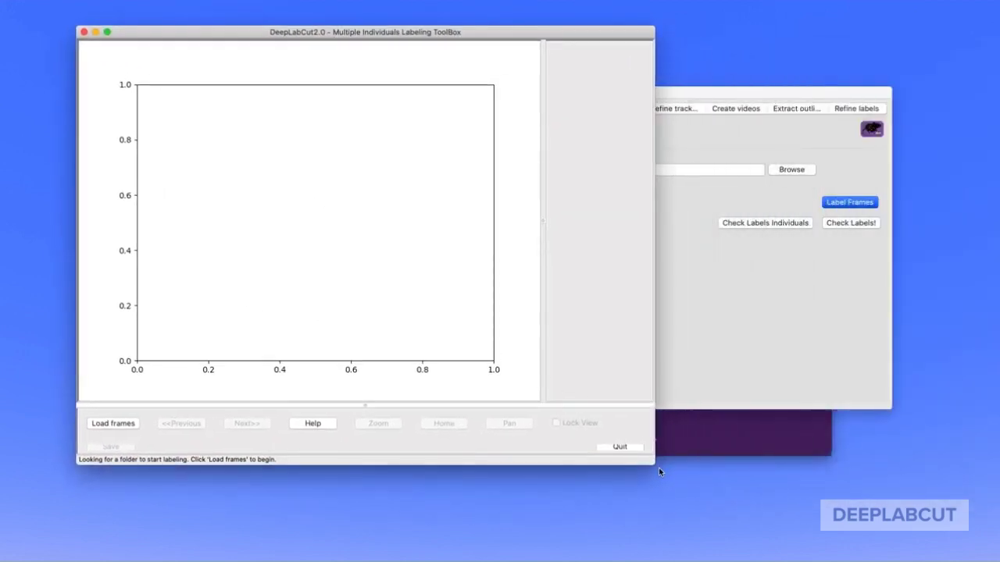
{"action": "left_click_drag", "start_coordinate": [652, 466], "coordinate": [951, 513]}
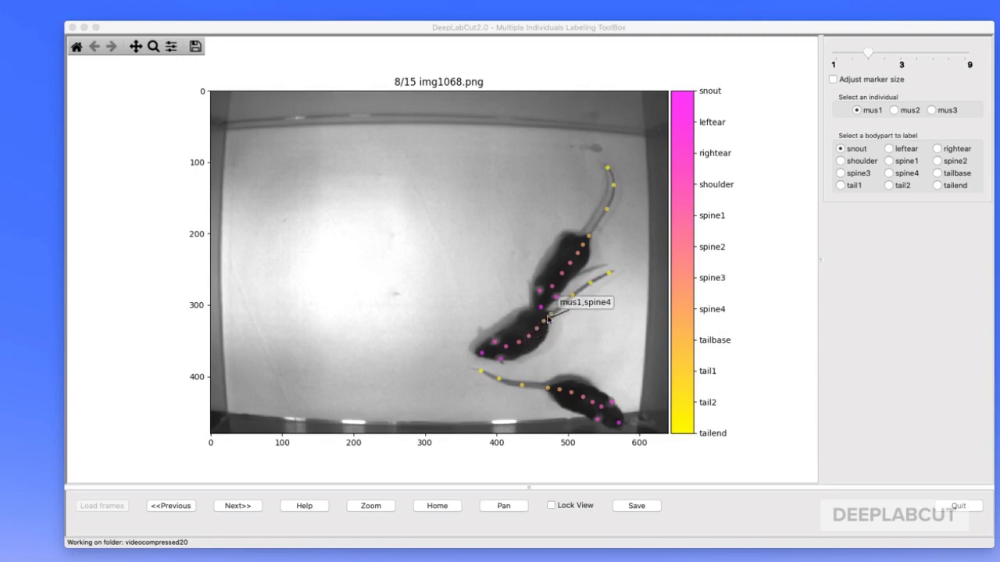
{"action": "left_click", "coordinate": [244, 506]}
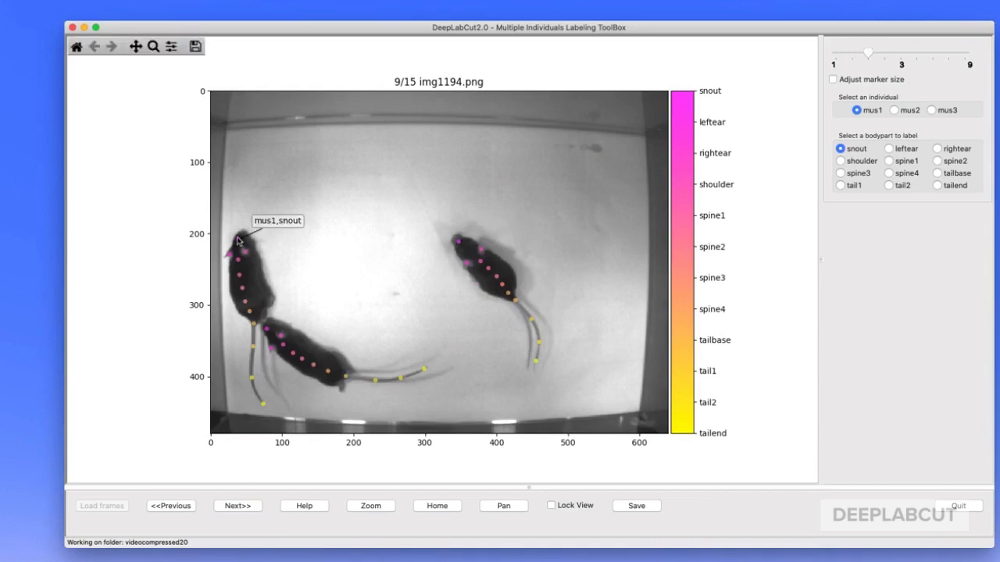
Nudge the mus1 and mus2 snout labels upward, then zoom in on the right mouse
{"action": "left_click_drag", "start_coordinate": [238, 242], "coordinate": [240, 236]}
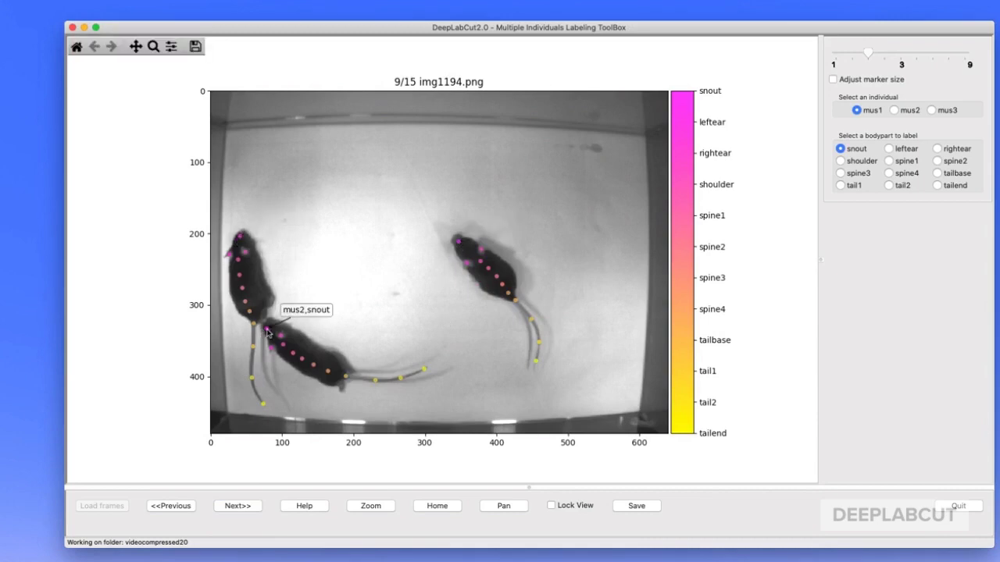
{"action": "left_click_drag", "start_coordinate": [266, 331], "coordinate": [266, 325]}
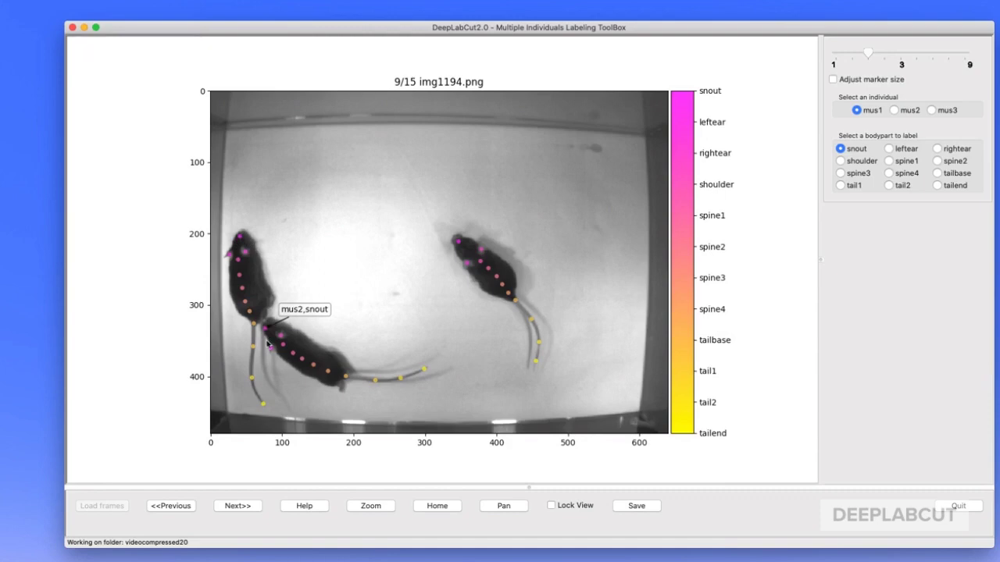
{"action": "left_click", "coordinate": [252, 507]}
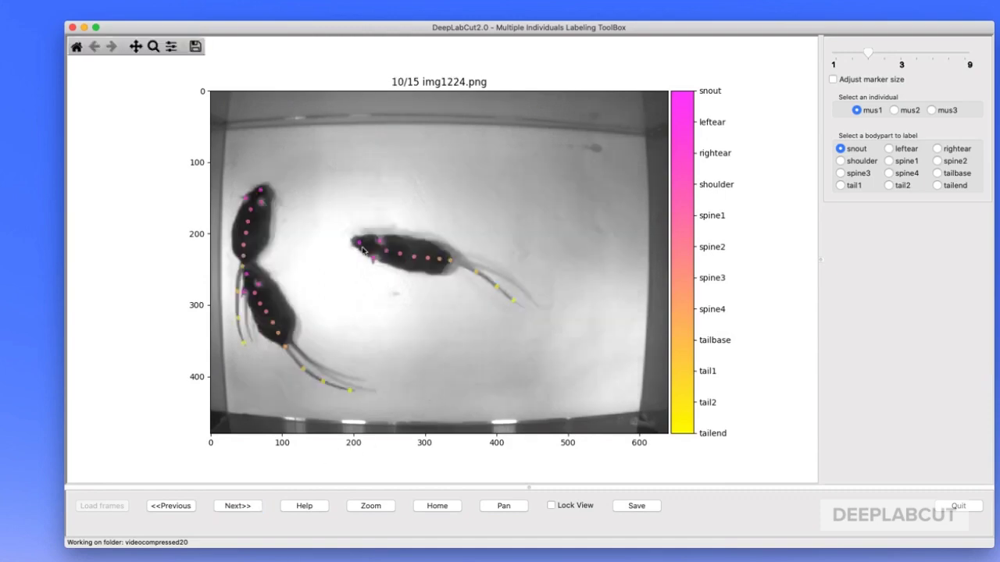
{"action": "mouse_move", "coordinate": [358, 247]}
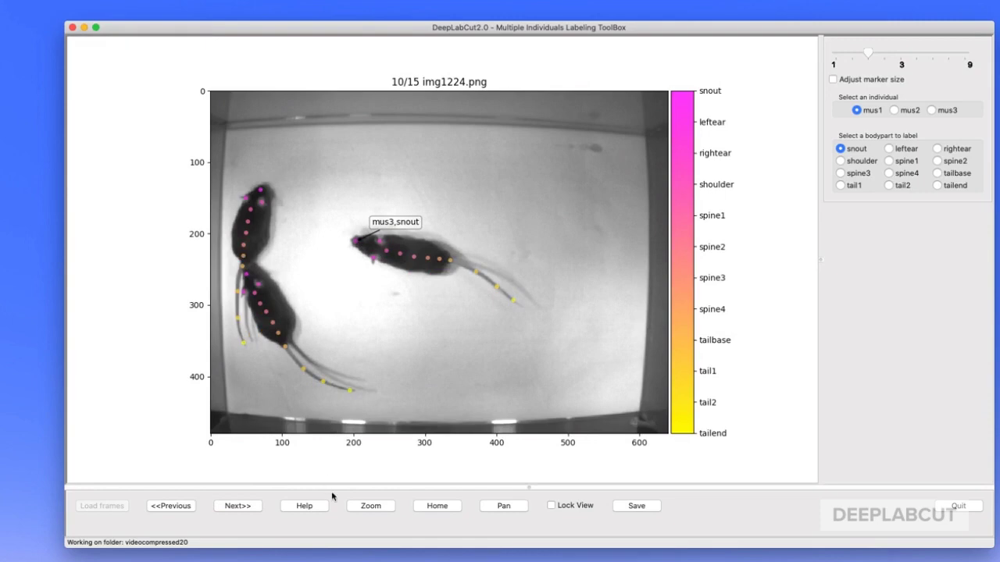
{"action": "left_click", "coordinate": [369, 507]}
{"action": "left_click_drag", "start_coordinate": [335, 194], "coordinate": [579, 370]}
{"action": "mouse_move", "coordinate": [273, 193]}
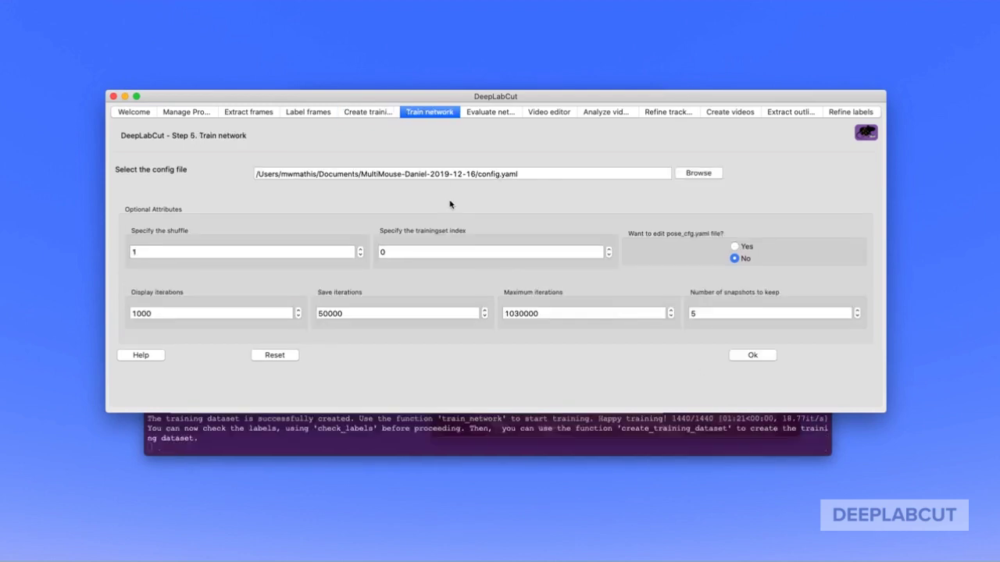
Set display iterations 10, save iterations 500 and maximum iterations 50000 on Train Network
{"action": "left_click", "coordinate": [217, 313]}
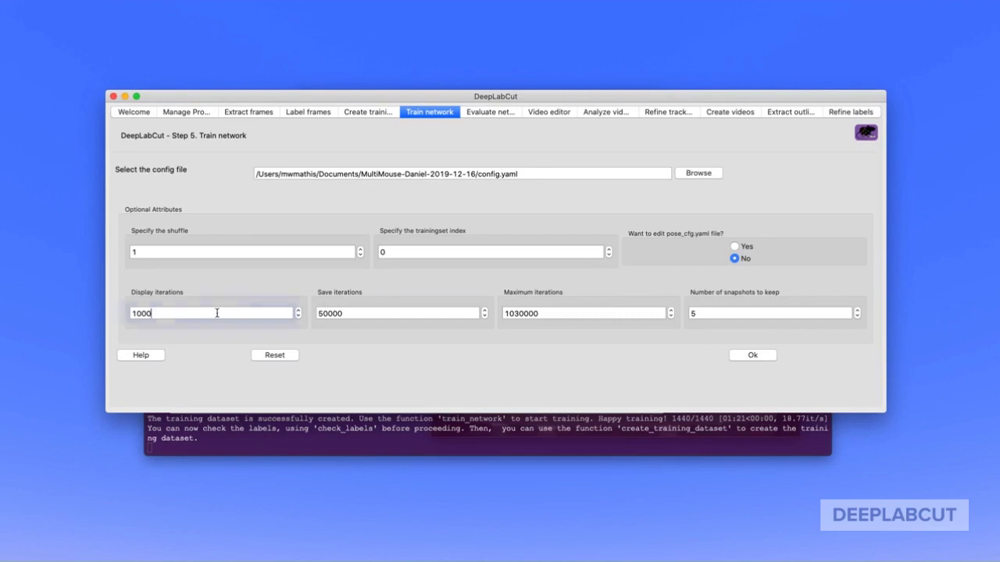
{"action": "key", "text": "BackSpace"}
{"action": "key", "text": "BackSpace"}
{"action": "left_click", "coordinate": [348, 314]}
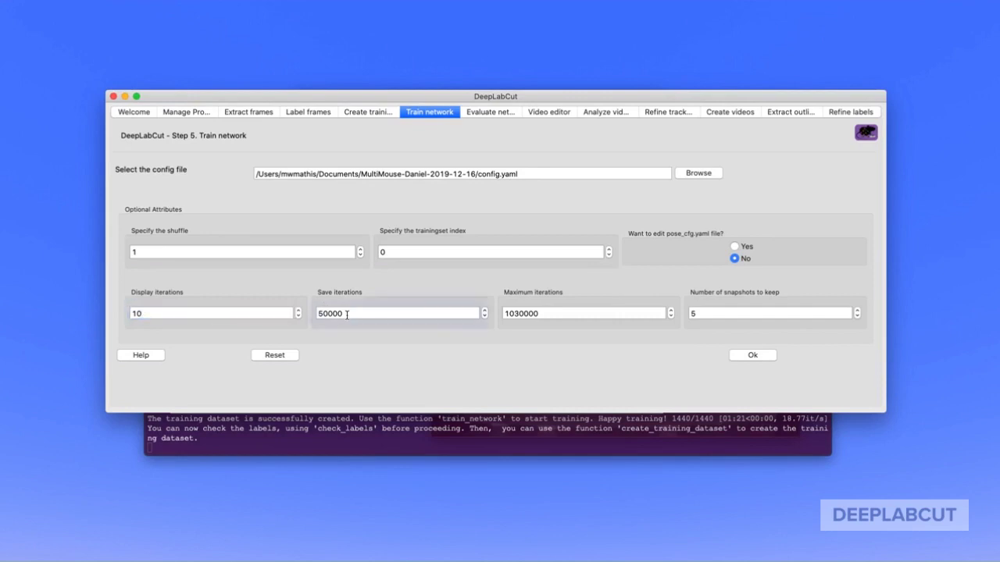
{"action": "key", "text": "BackSpace"}
{"action": "key", "text": "BackSpace"}
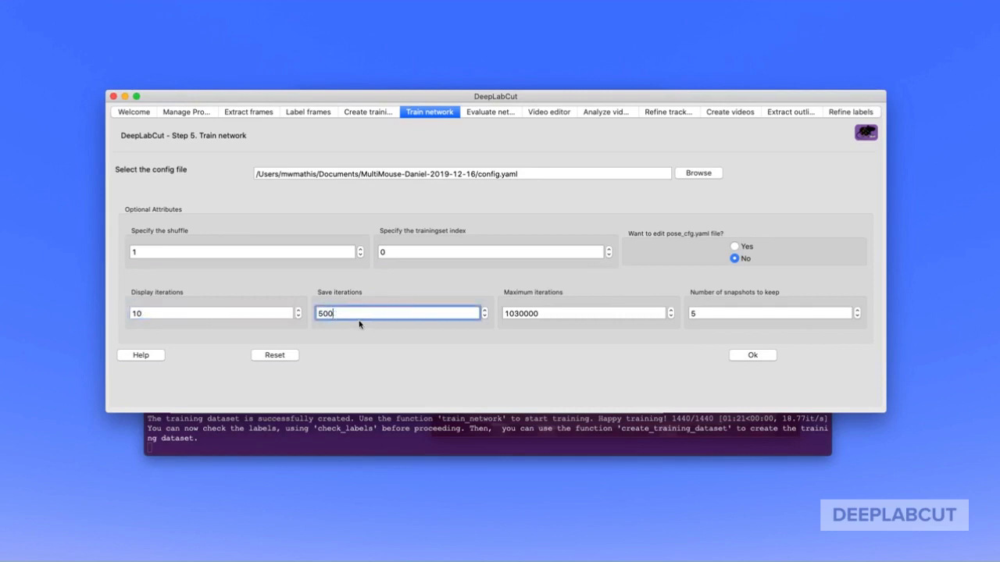
{"action": "left_click_drag", "start_coordinate": [541, 313], "coordinate": [501, 313]}
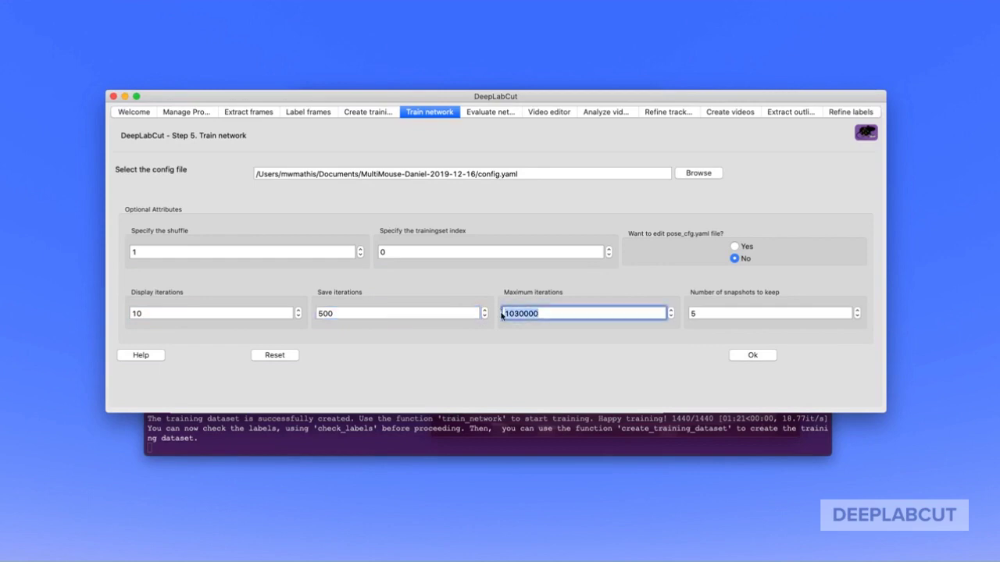
{"action": "type", "text": "50000"}
Commit the 50000 maximum iterations and start training the network
{"action": "left_click", "coordinate": [368, 112]}
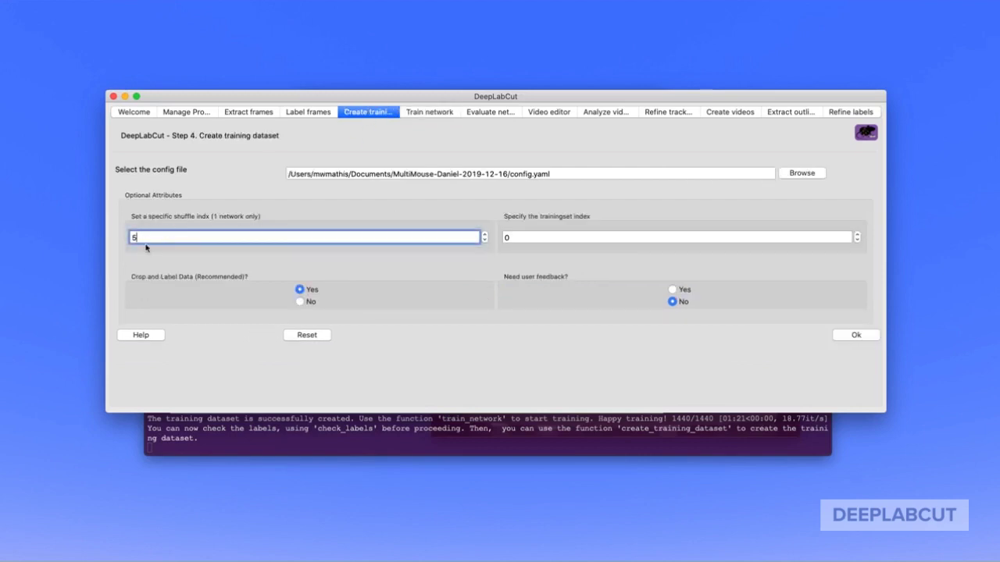
{"action": "left_click", "coordinate": [422, 114]}
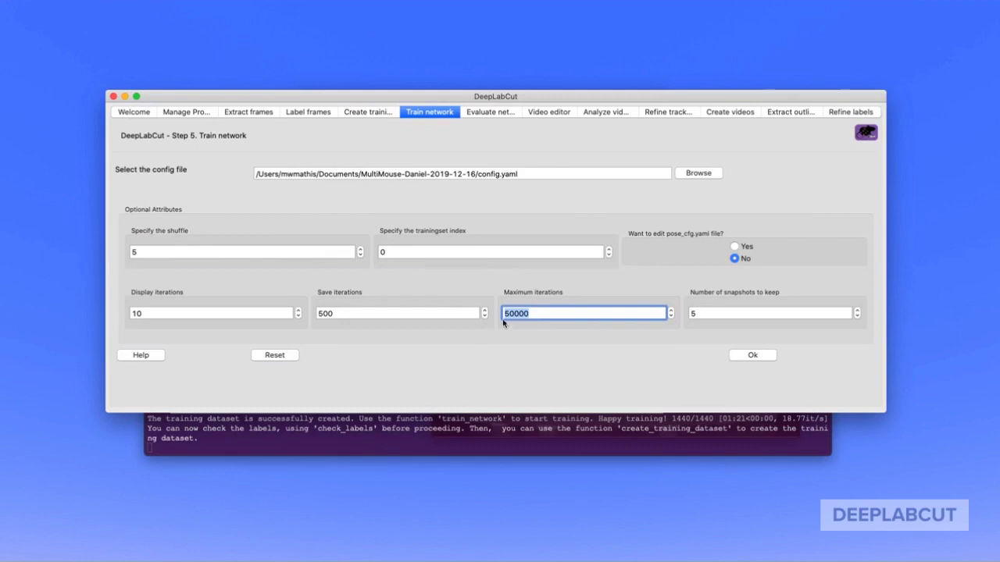
{"action": "left_click", "coordinate": [556, 312]}
{"action": "left_click", "coordinate": [586, 356]}
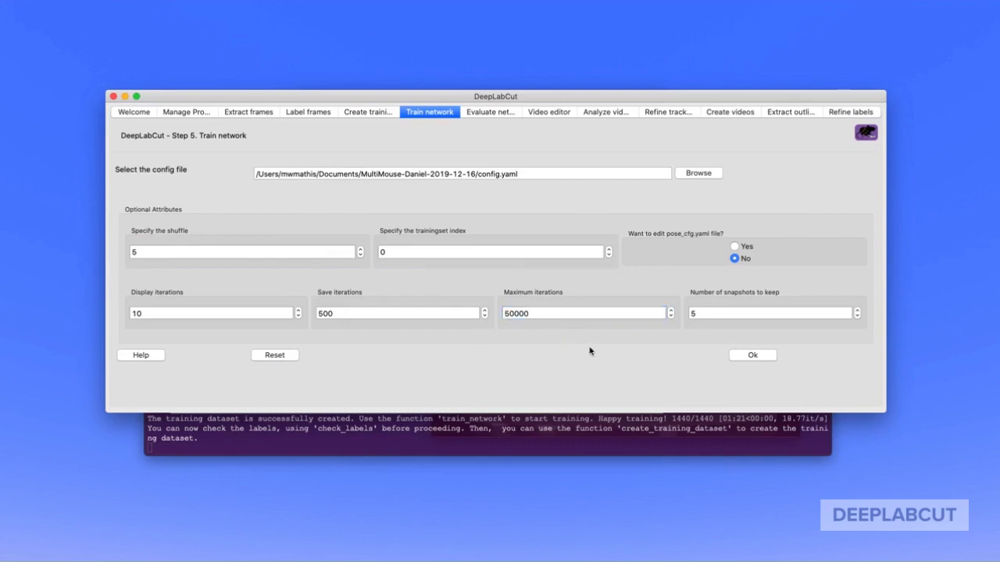
{"action": "left_click", "coordinate": [746, 356]}
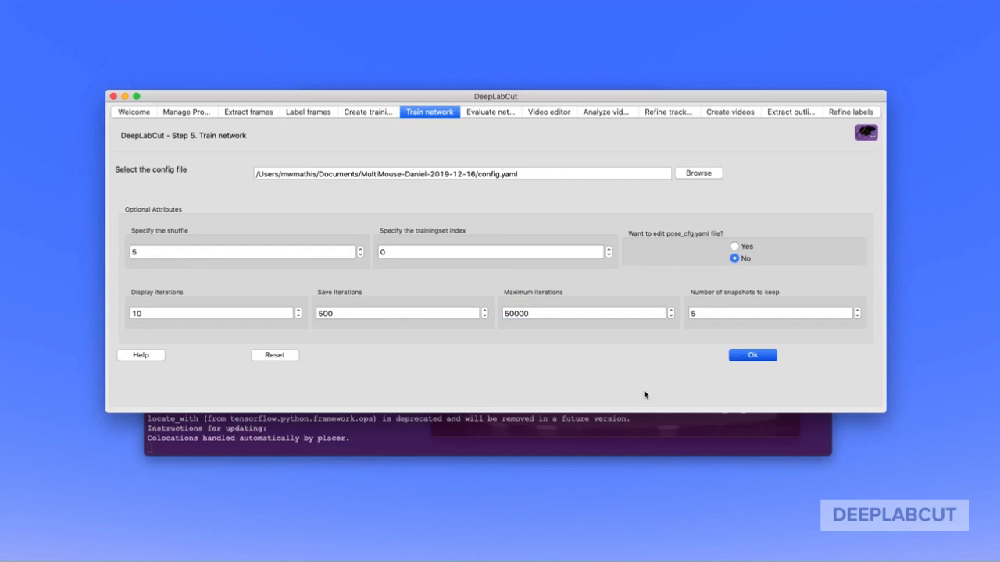
{"action": "left_click", "coordinate": [640, 430]}
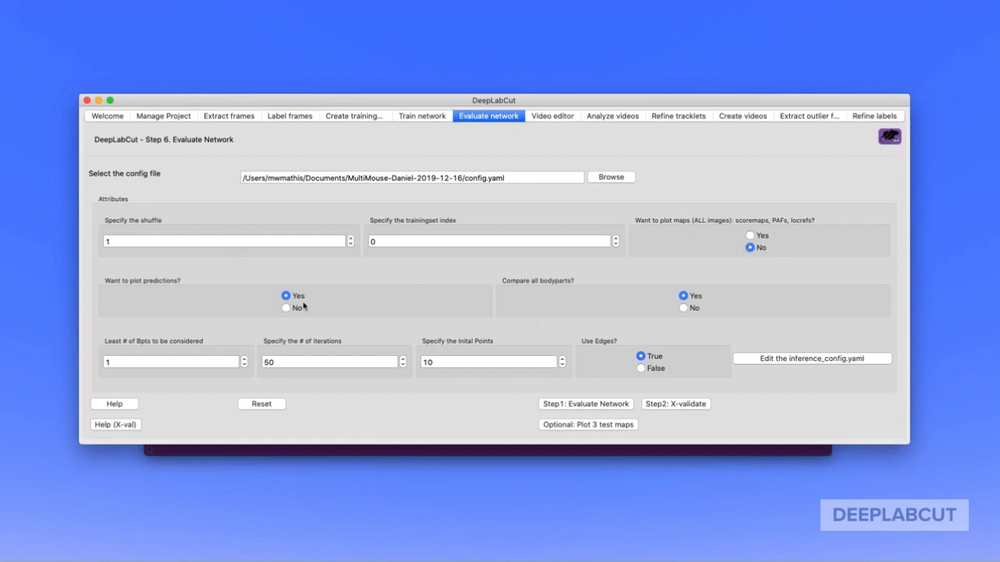
Read the Evaluate Network help, then launch evaluation of the trained network
{"action": "left_click", "coordinate": [132, 406]}
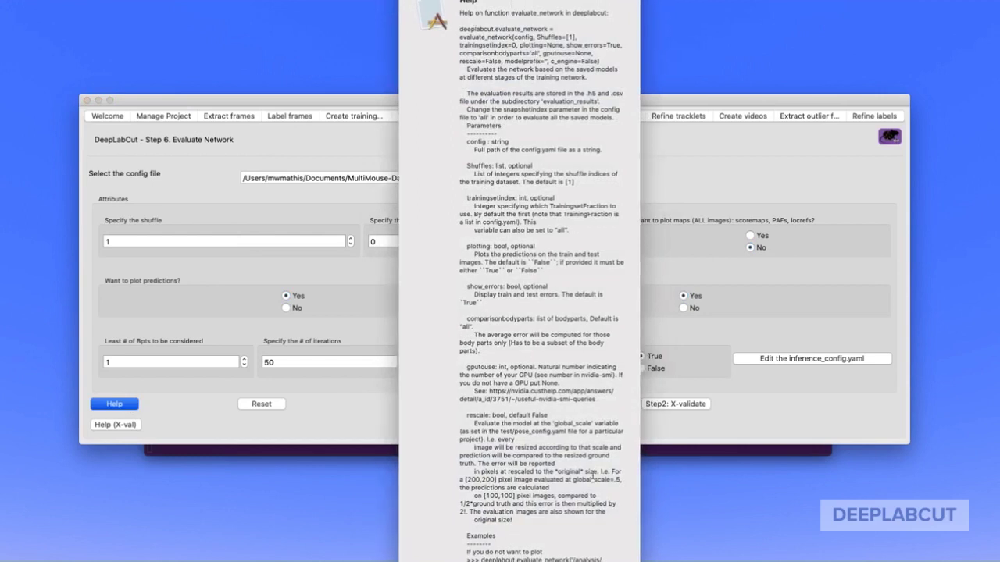
{"action": "key", "text": "Return"}
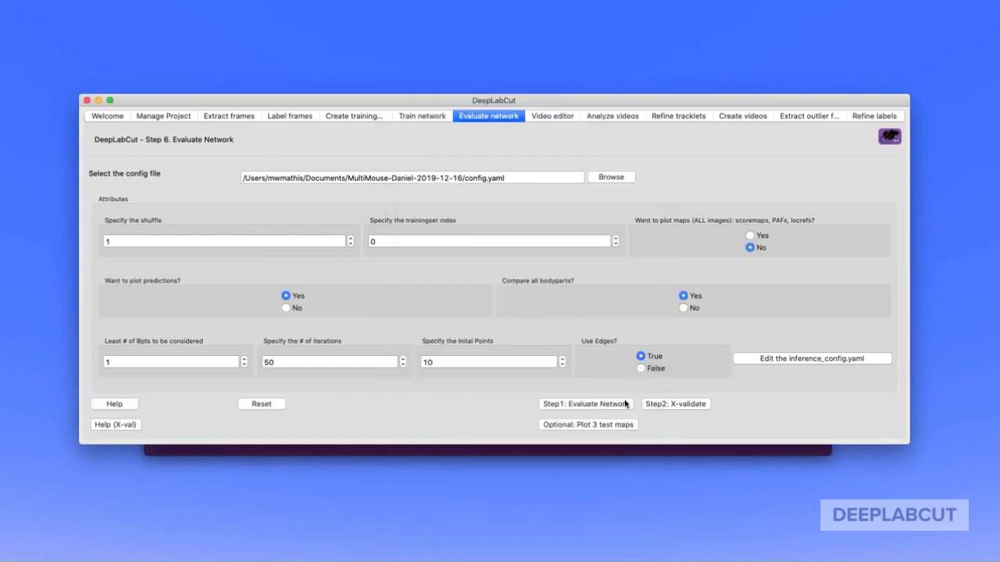
{"action": "left_click", "coordinate": [621, 405]}
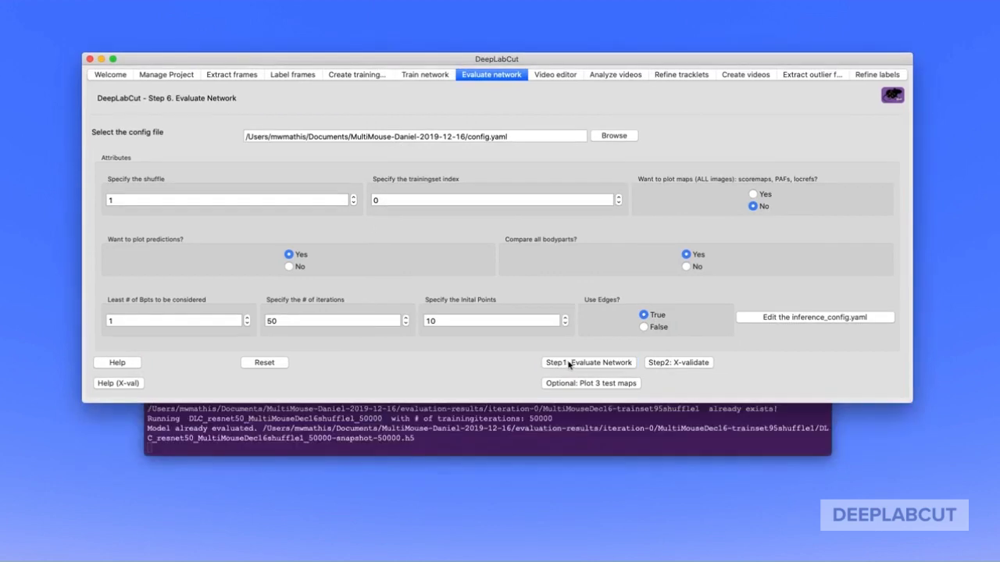
Evaluate snapshot-50000 and plot the three test maps for each body part
{"action": "left_click", "coordinate": [569, 363]}
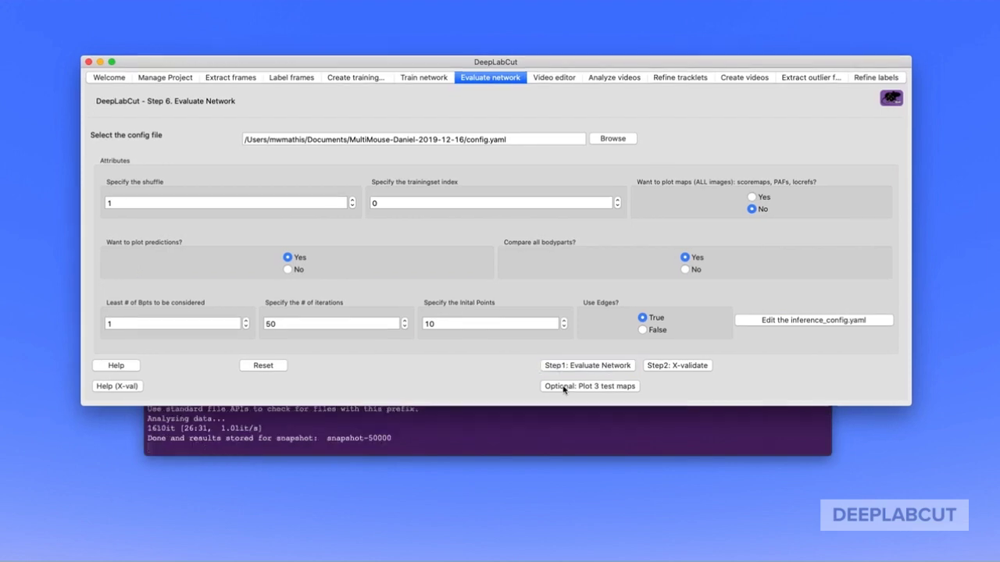
{"action": "left_click", "coordinate": [564, 387]}
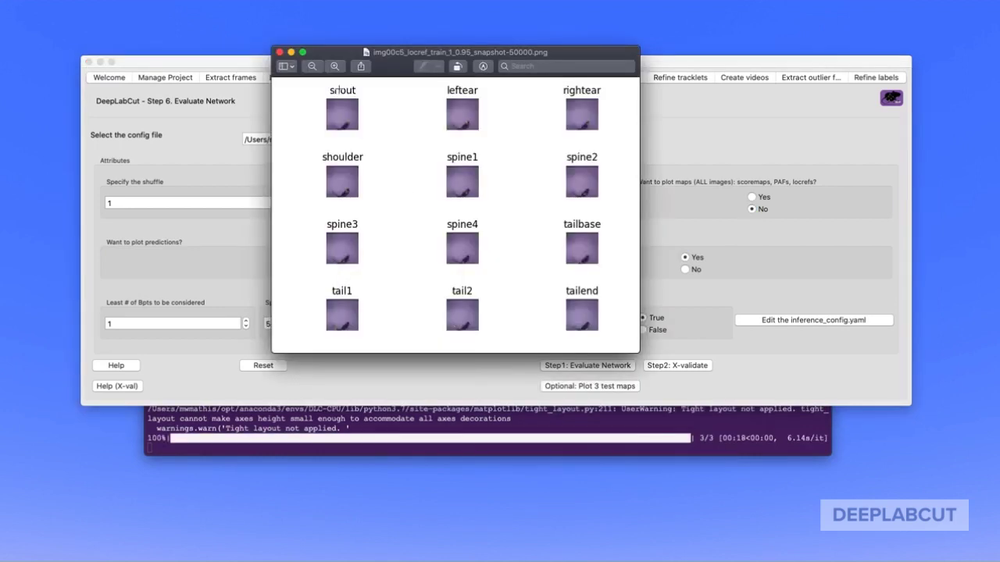
Zoom in three times on the test maps to inspect spine4, then close the image
{"action": "left_click", "coordinate": [335, 67]}
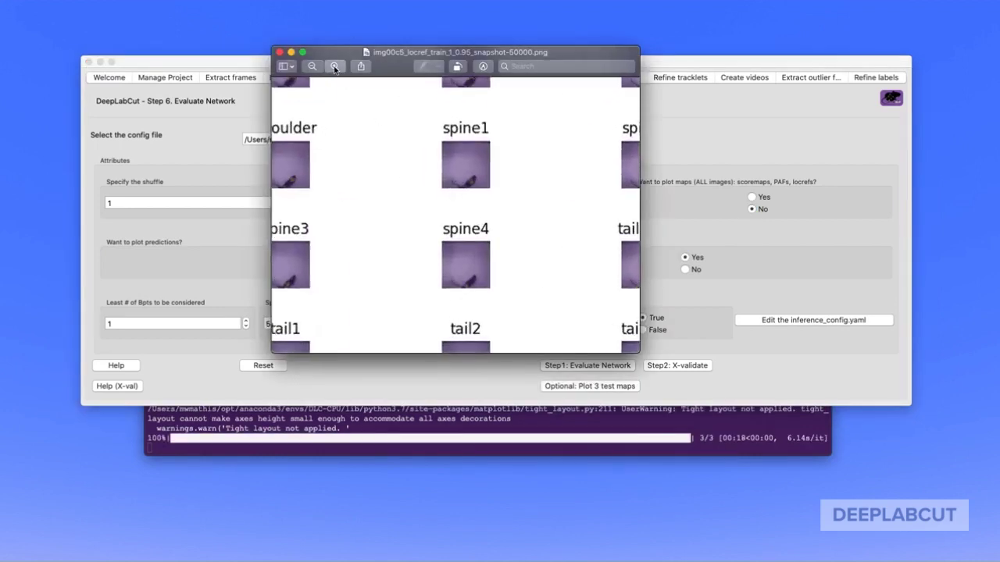
{"action": "left_click", "coordinate": [334, 67]}
{"action": "left_click", "coordinate": [334, 66]}
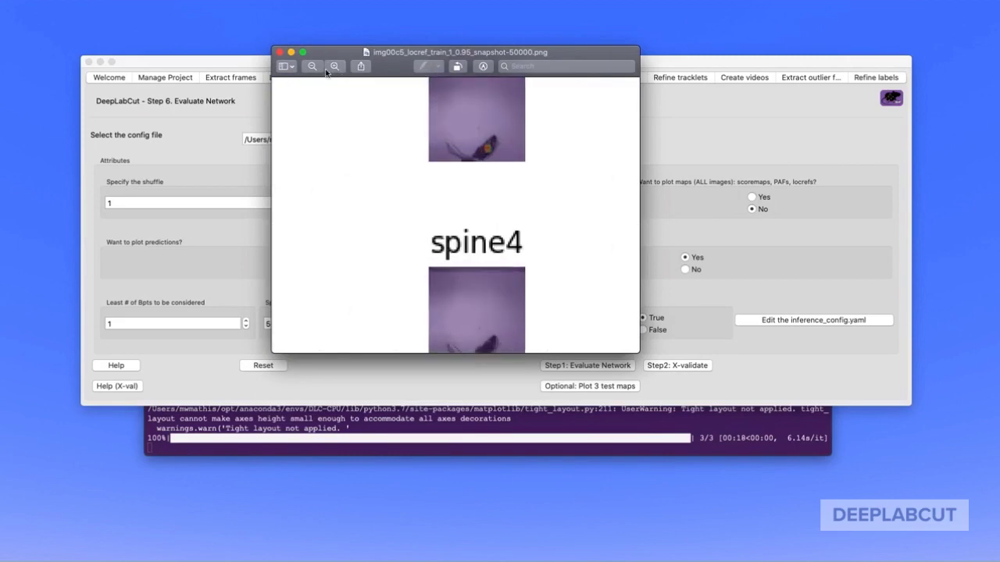
{"action": "left_click", "coordinate": [279, 53]}
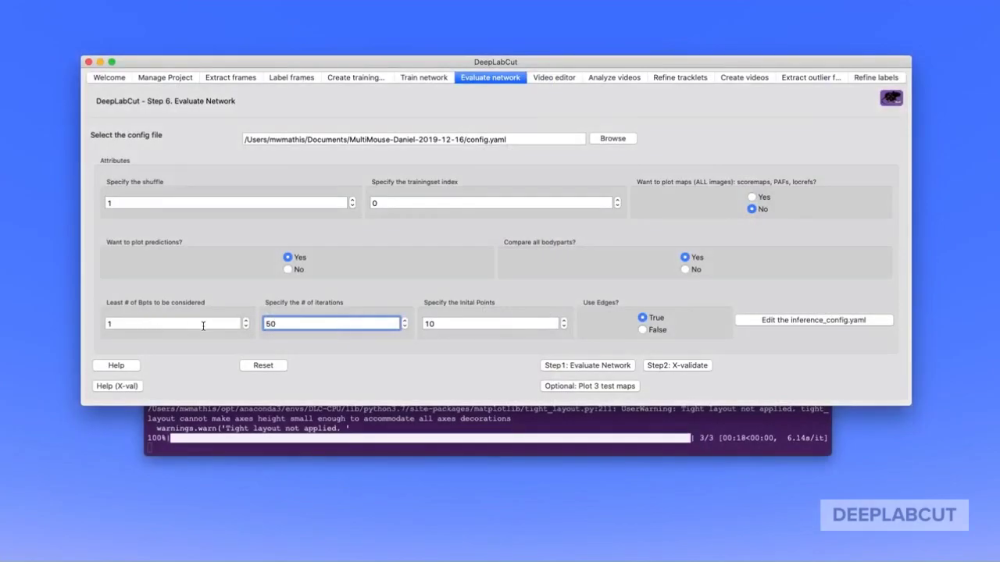
Set Least # of Bpts to 3 and review the cross-validation help's crucial-step note
{"action": "left_click", "coordinate": [447, 323]}
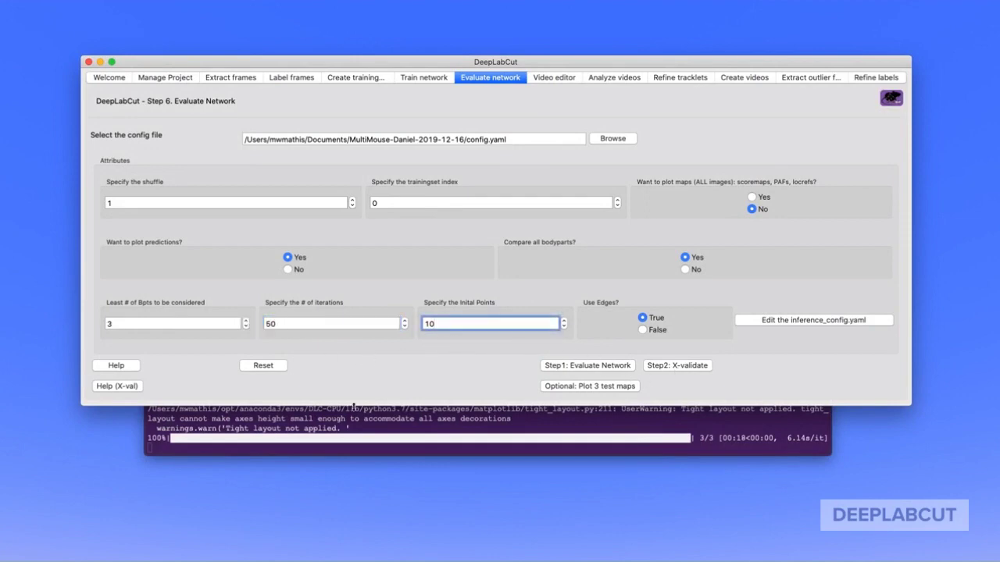
{"action": "left_click", "coordinate": [139, 388]}
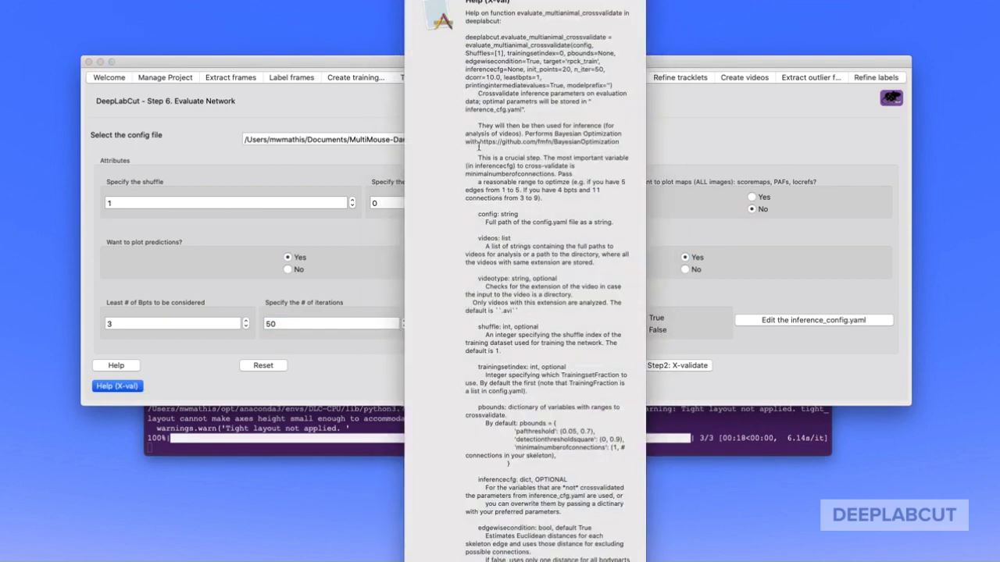
{"action": "left_click_drag", "start_coordinate": [475, 158], "coordinate": [554, 173]}
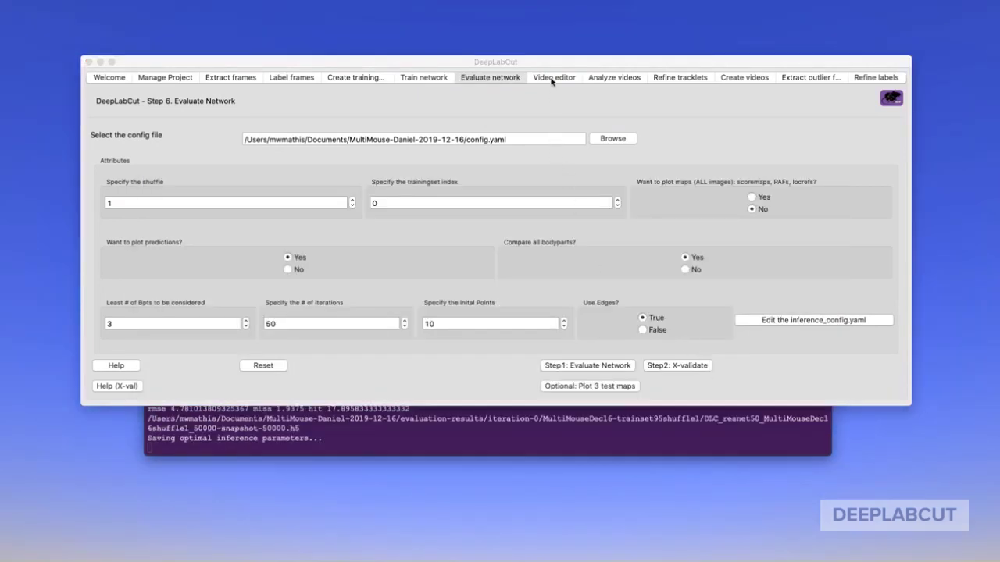
{"action": "left_click", "coordinate": [551, 79]}
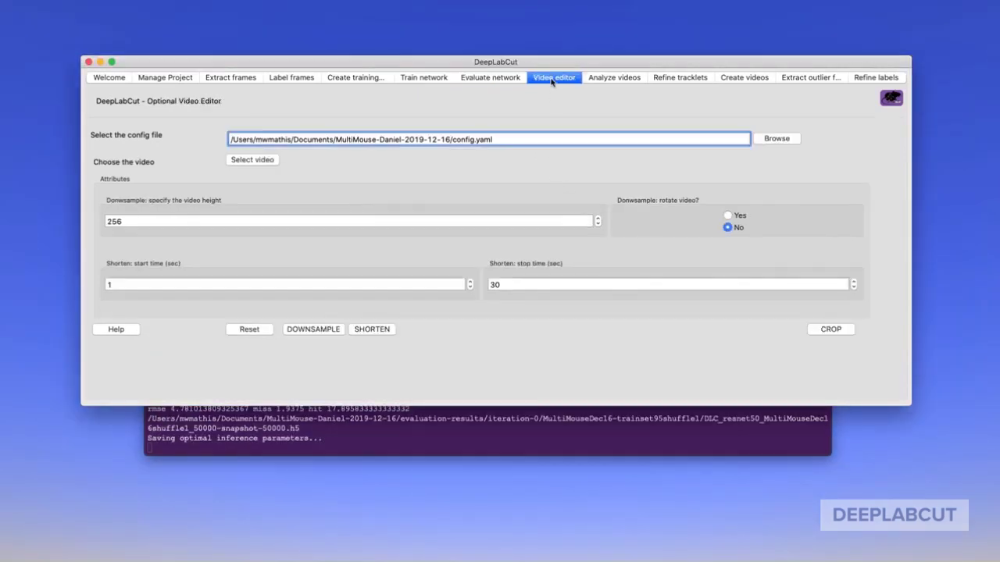
Analyze videocompressed11croppedshort.mp4 as .mp4 with a detection-check video, then convert detections into tracklets
{"action": "left_click", "coordinate": [609, 80]}
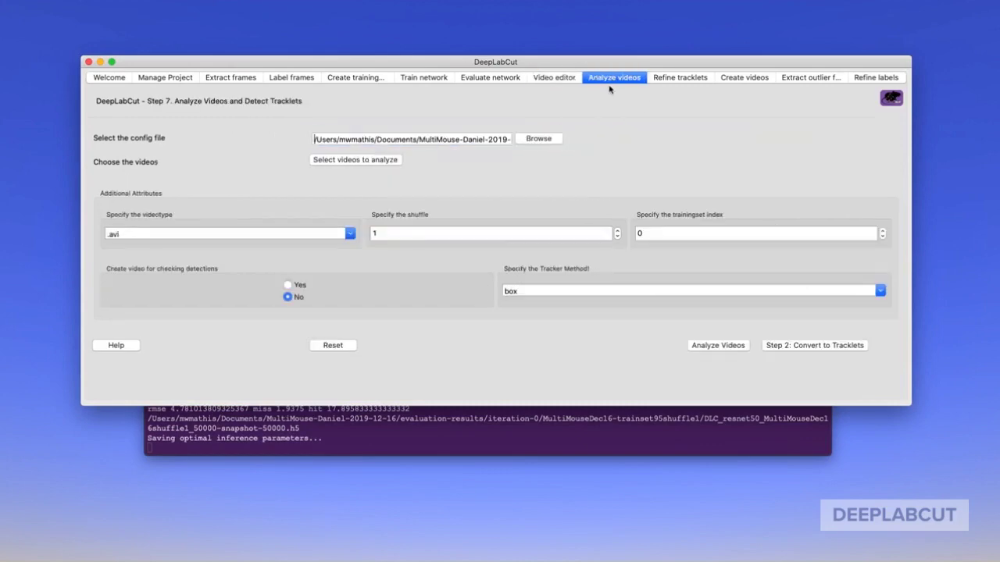
{"action": "left_click", "coordinate": [381, 163]}
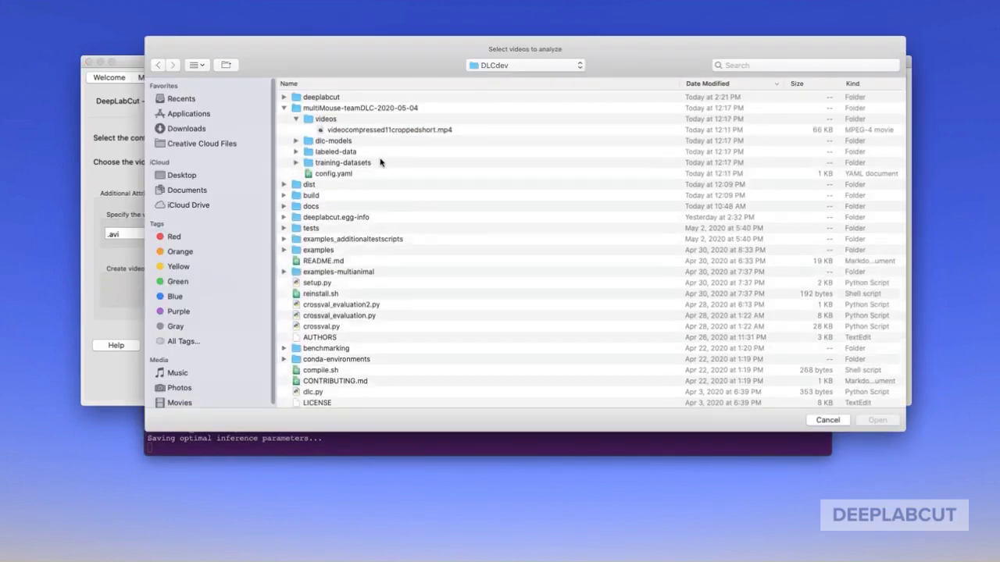
{"action": "left_click", "coordinate": [381, 130]}
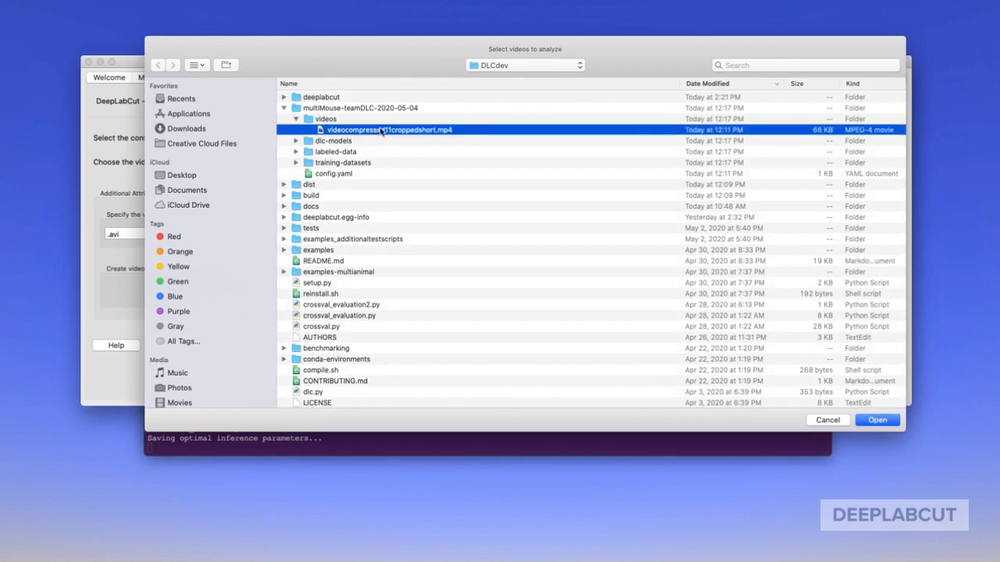
{"action": "double_click", "coordinate": [381, 131]}
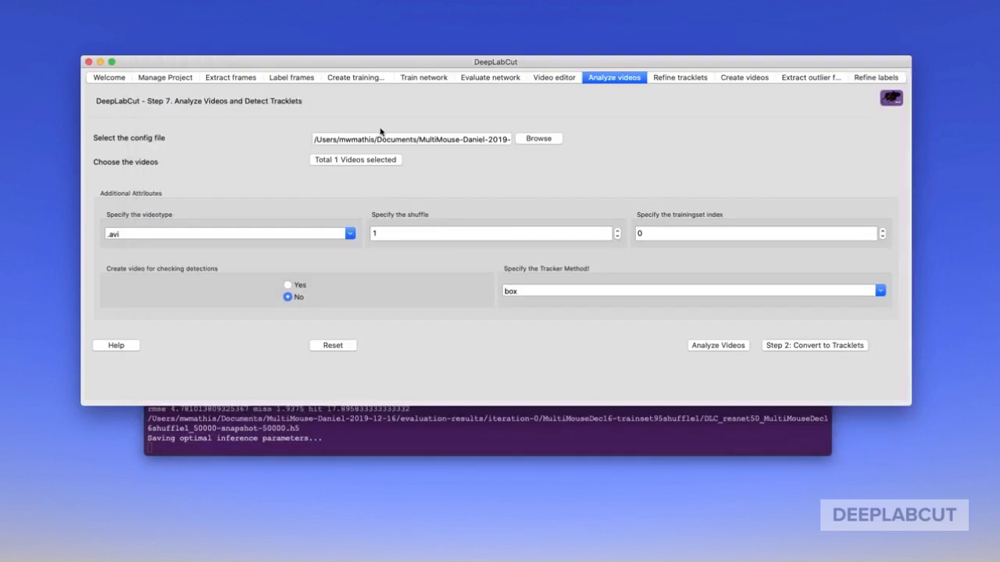
{"action": "left_click", "coordinate": [288, 285]}
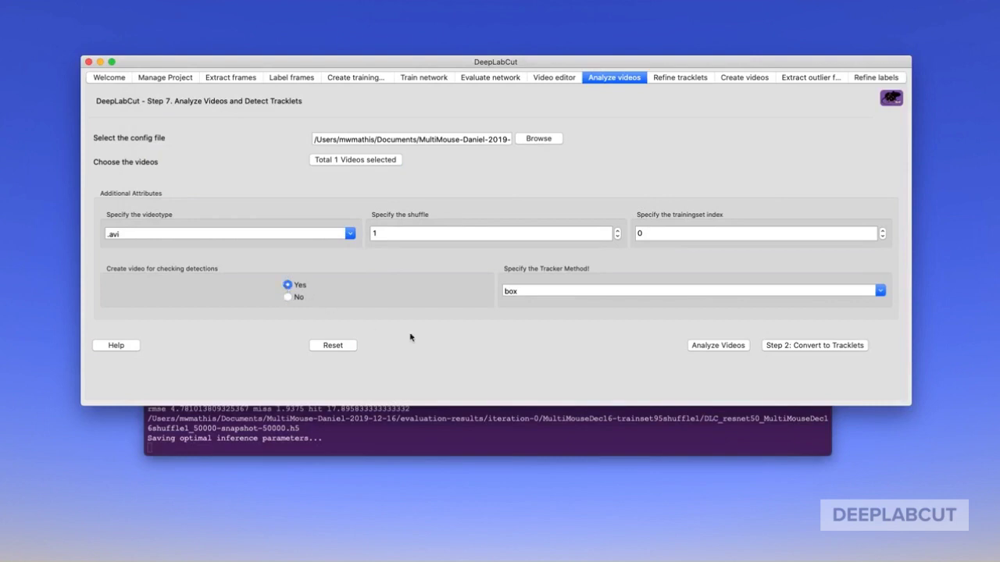
{"action": "left_click", "coordinate": [351, 234]}
{"action": "left_click", "coordinate": [346, 259]}
{"action": "left_click", "coordinate": [737, 351]}
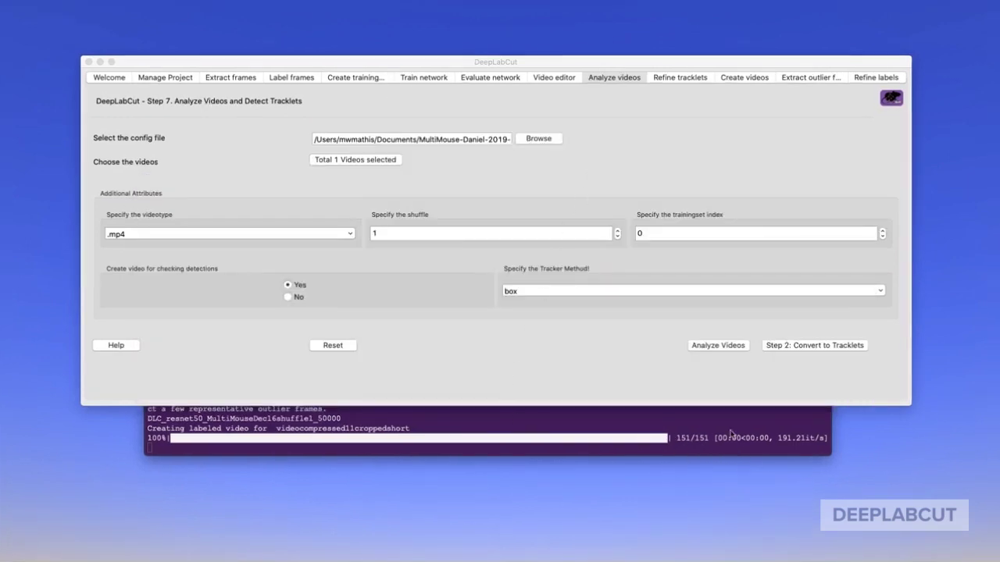
{"action": "left_click", "coordinate": [819, 349]}
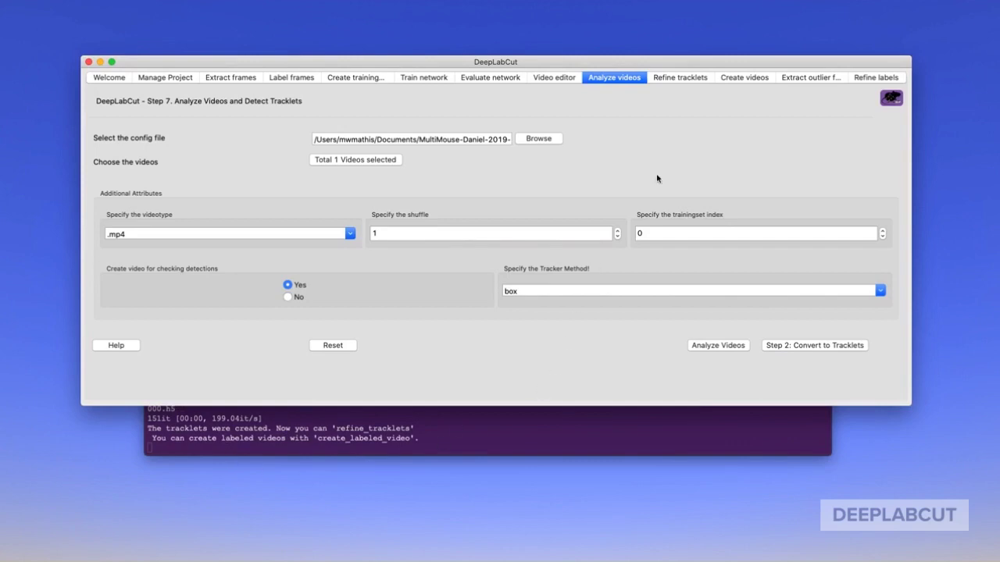
Select videocompressed11croppedshort.mp4 and the bx pickle tracklet file for refinement
{"action": "left_click", "coordinate": [685, 80]}
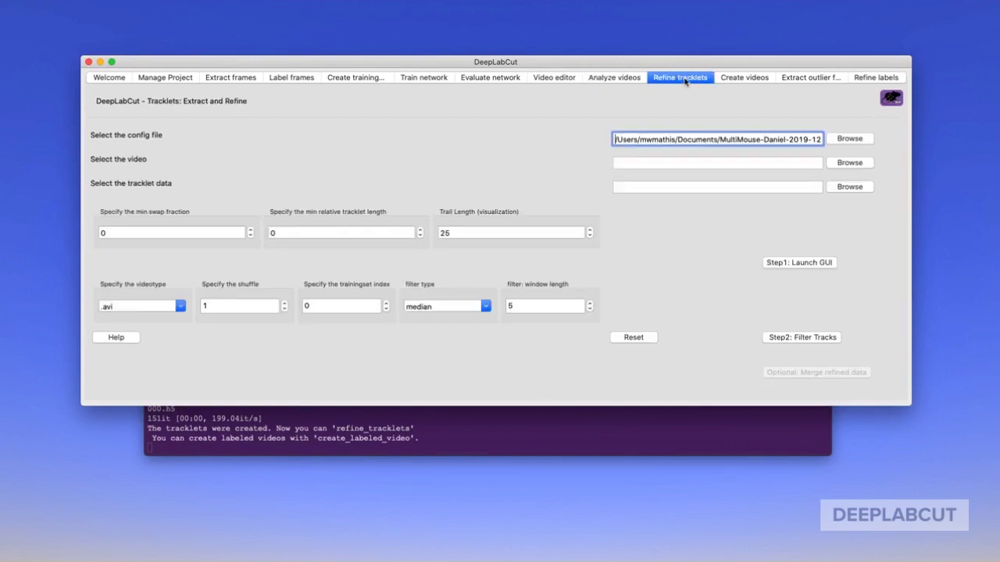
{"action": "left_click", "coordinate": [845, 164]}
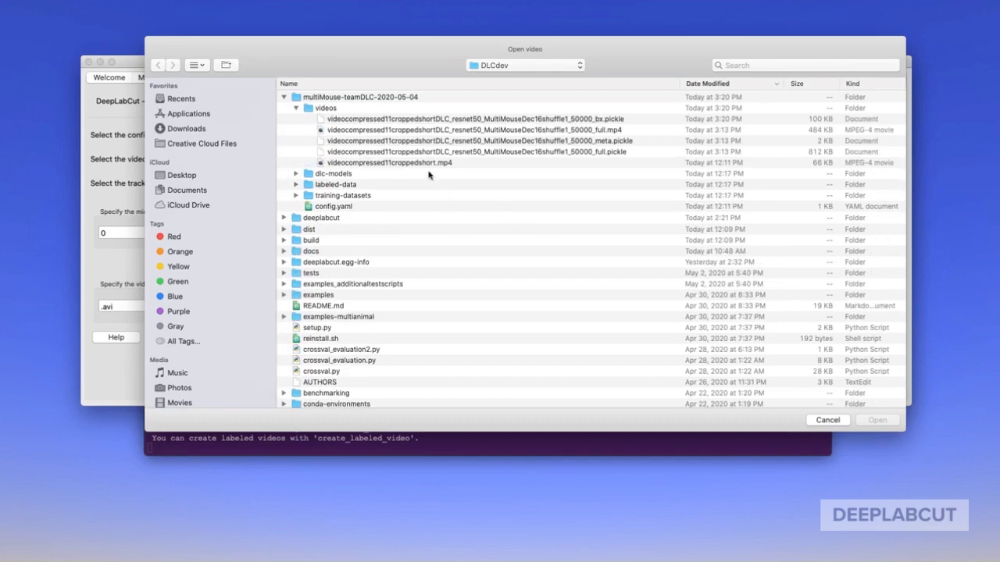
{"action": "left_click", "coordinate": [396, 165]}
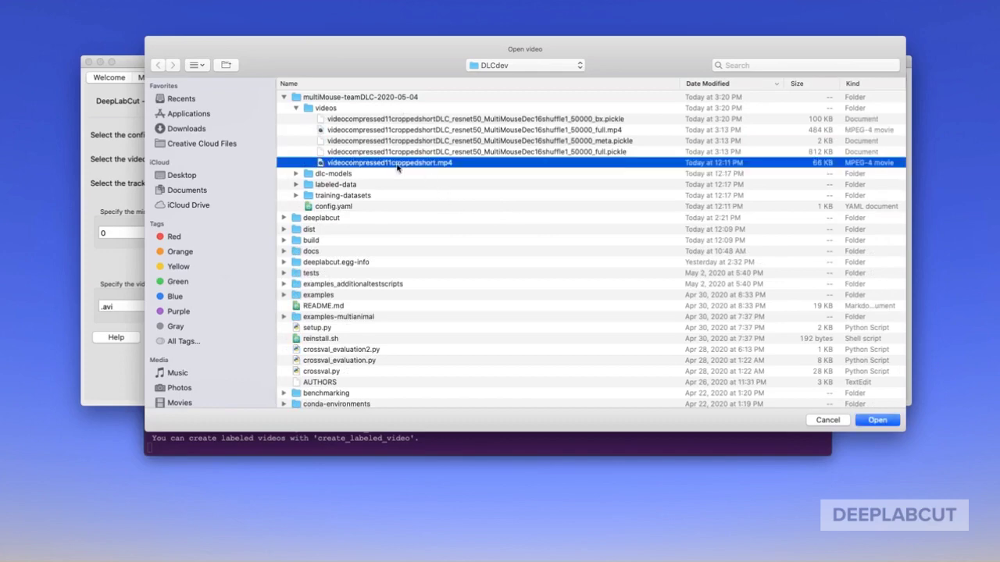
{"action": "double_click", "coordinate": [397, 166]}
{"action": "left_click", "coordinate": [851, 189]}
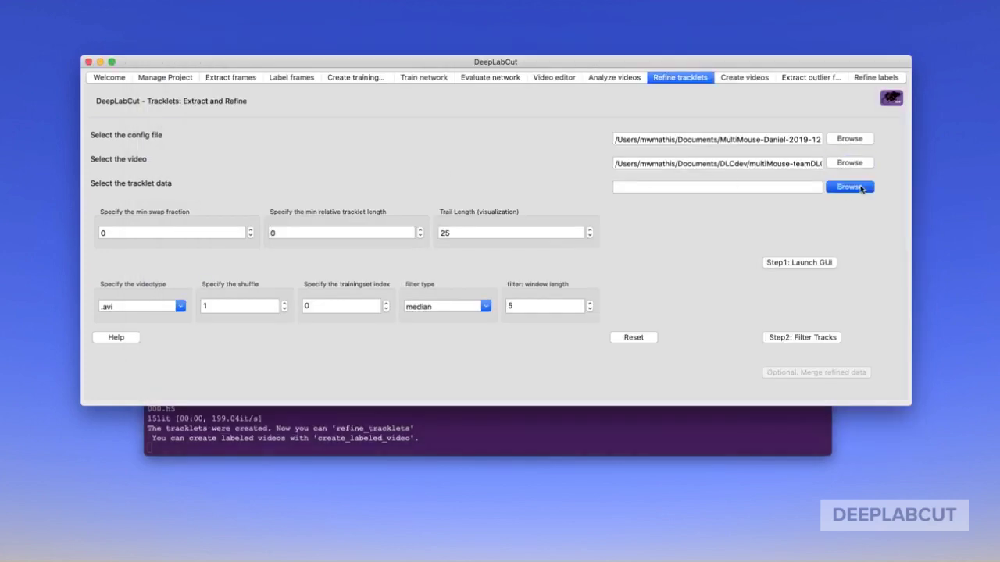
{"action": "left_click", "coordinate": [559, 119]}
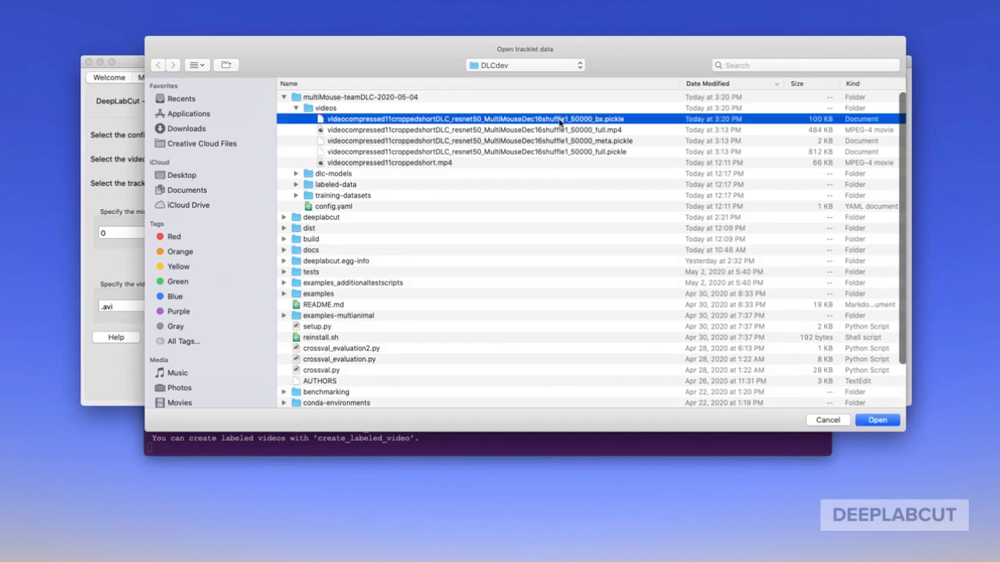
{"action": "double_click", "coordinate": [559, 121]}
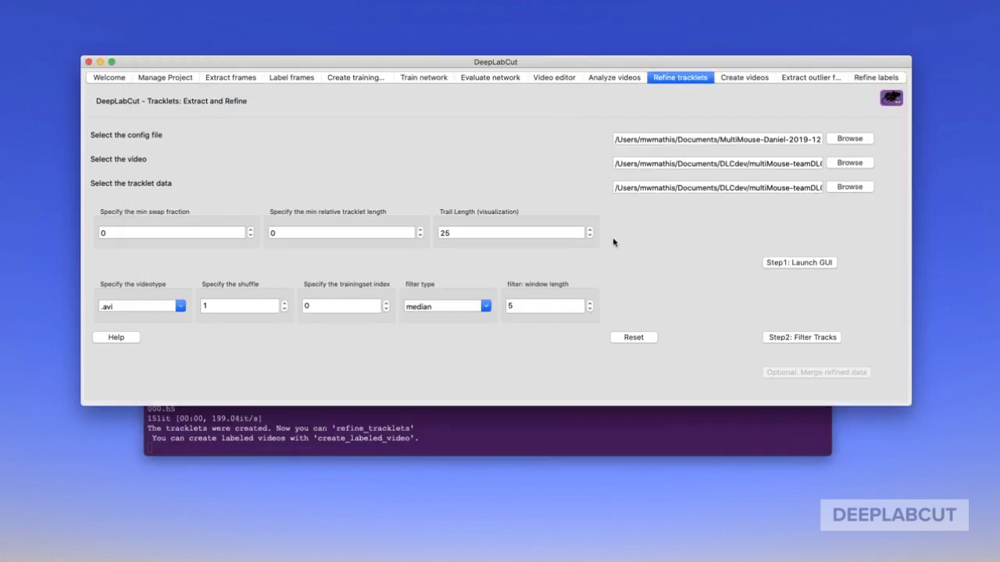
Set trail length to 10 and video type to .mp4, then launch the refinement viewer
{"action": "left_click", "coordinate": [555, 233]}
{"action": "key", "text": "BackSpace"}
{"action": "key", "text": "BackSpace"}
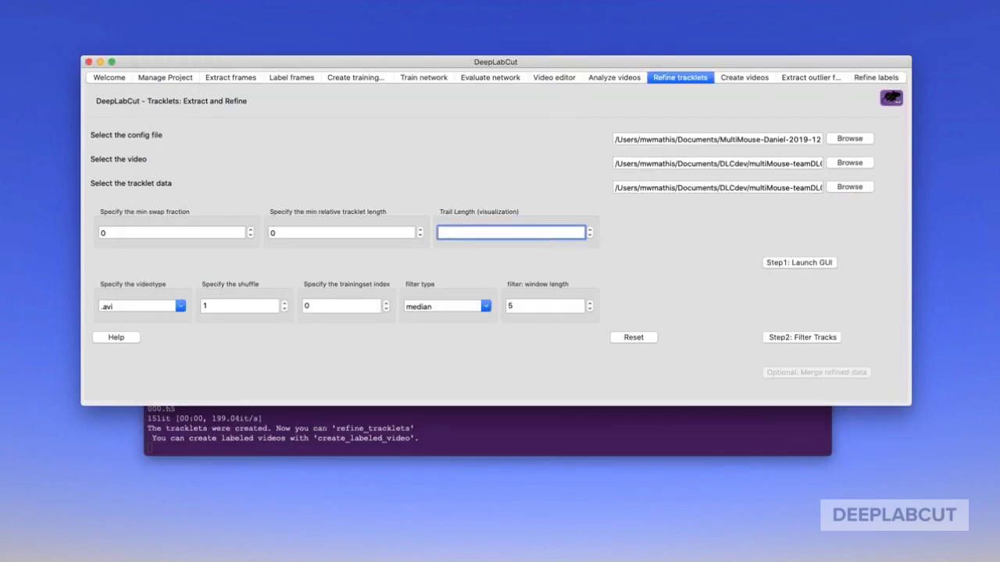
{"action": "type", "text": "10"}
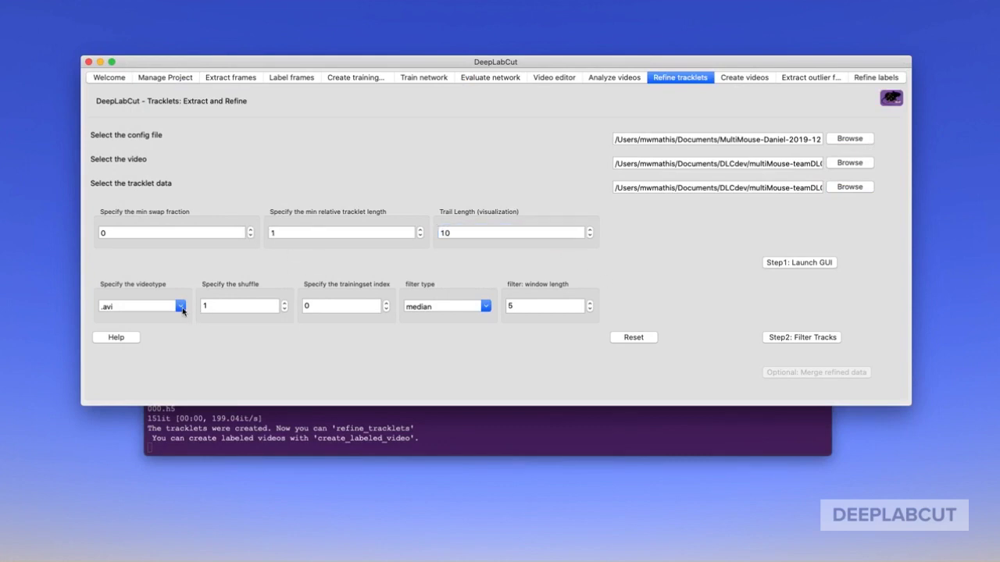
{"action": "left_click", "coordinate": [182, 310]}
{"action": "left_click", "coordinate": [178, 333]}
{"action": "left_click", "coordinate": [815, 263]}
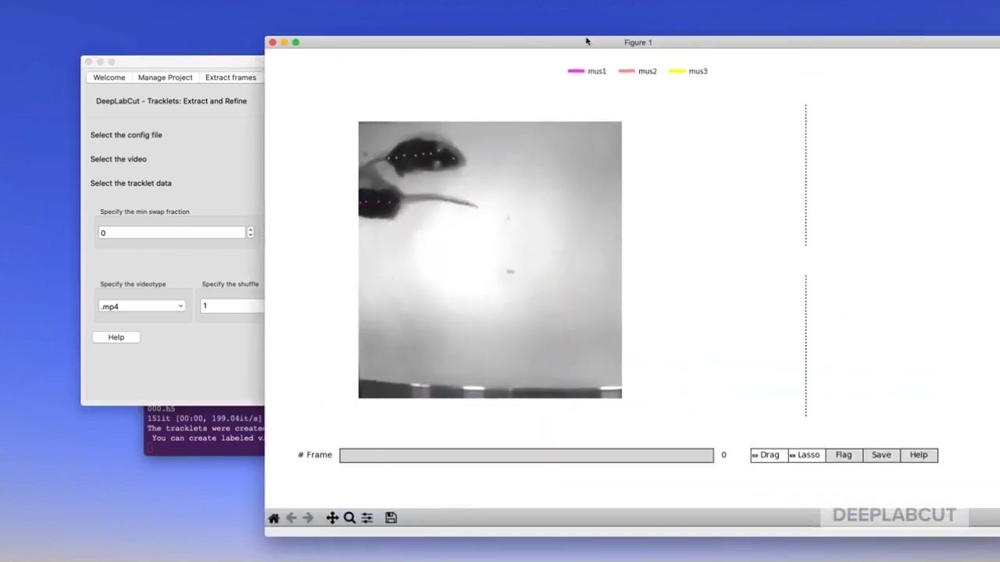
Move and enlarge the viewer window, then scrub the frame slider to review the mice
{"action": "left_click_drag", "start_coordinate": [609, 39], "coordinate": [357, 27]}
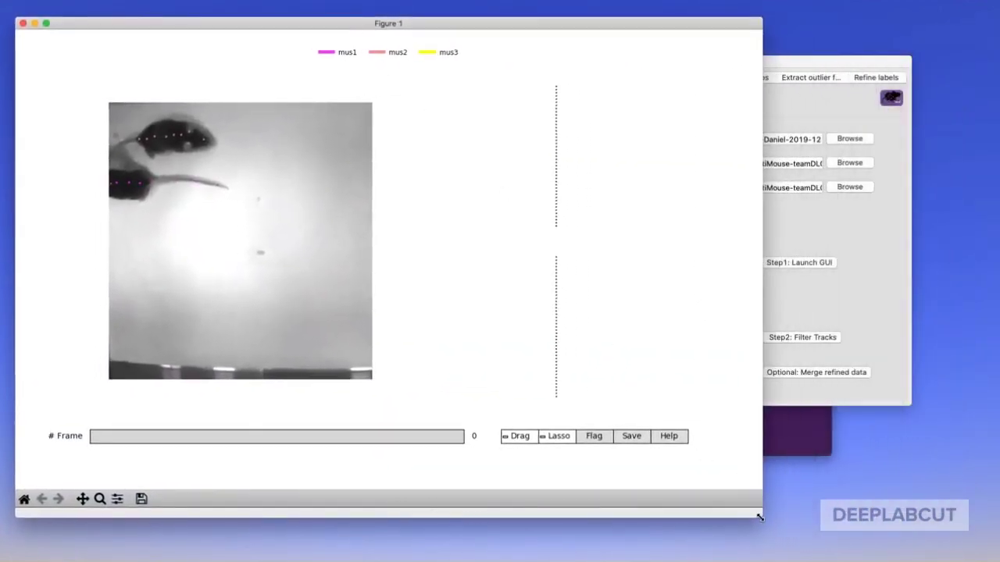
{"action": "left_click_drag", "start_coordinate": [759, 517], "coordinate": [976, 533]}
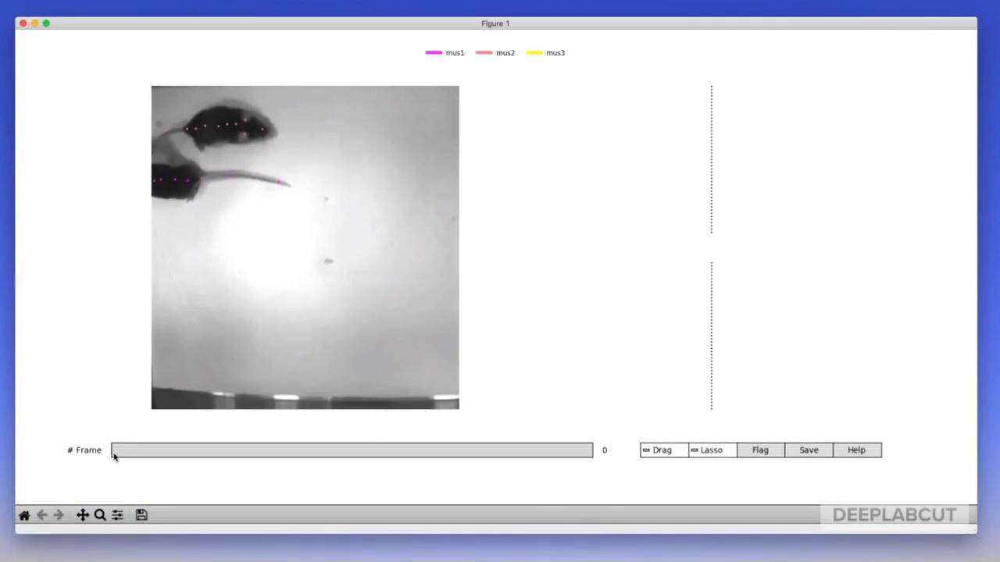
{"action": "left_click_drag", "start_coordinate": [113, 457], "coordinate": [250, 461]}
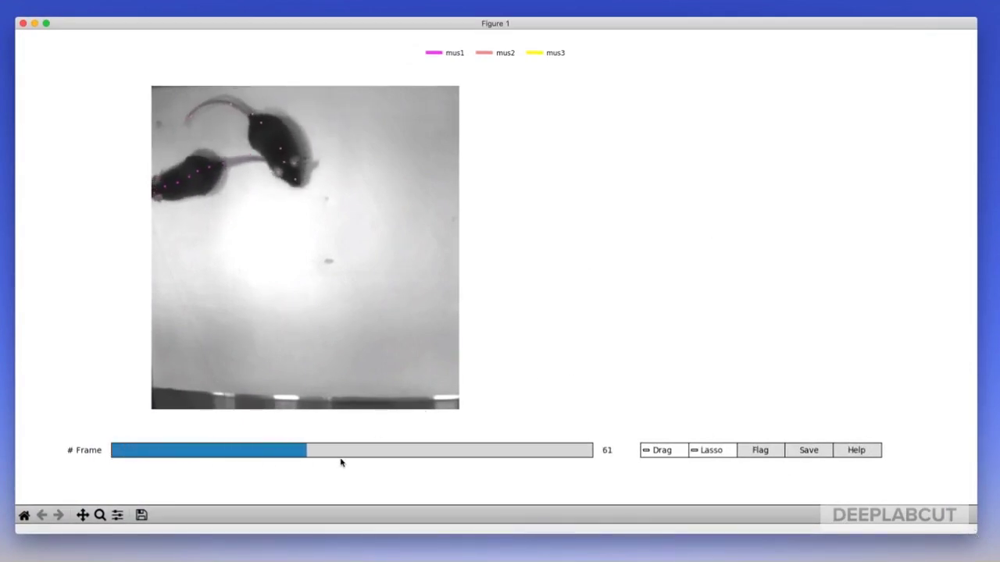
{"action": "left_click_drag", "start_coordinate": [341, 463], "coordinate": [545, 464]}
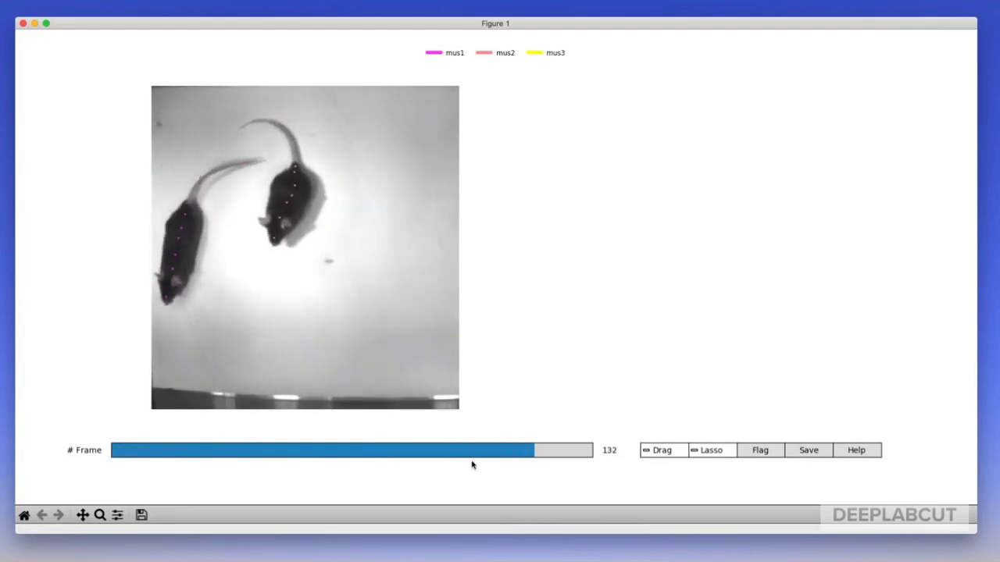
{"action": "mouse_move", "coordinate": [472, 466]}
{"action": "left_mouse_down"}
{"action": "mouse_move", "coordinate": [96, 448]}
{"action": "mouse_move", "coordinate": [240, 461]}
{"action": "left_mouse_up"}
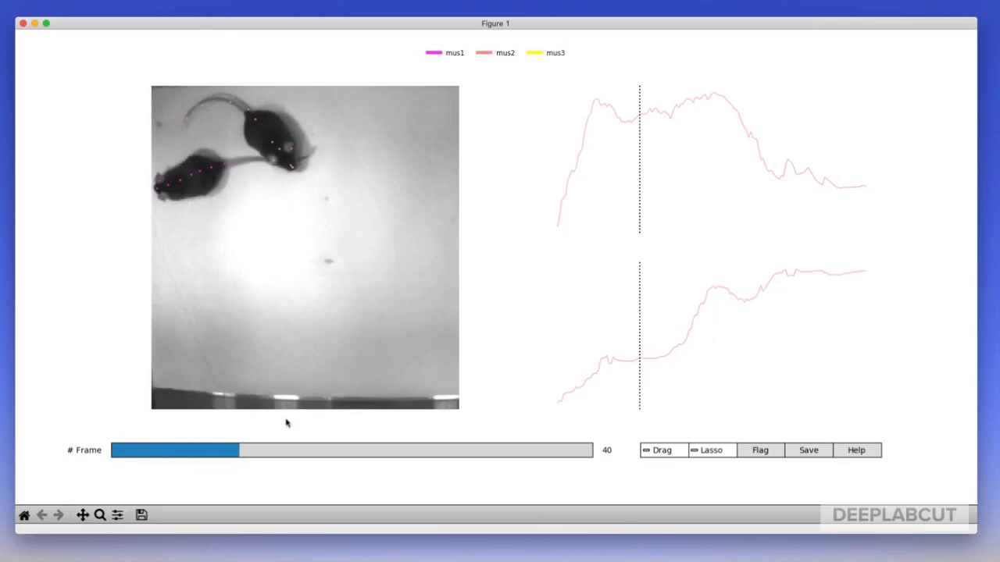
{"action": "left_click_drag", "start_coordinate": [234, 453], "coordinate": [445, 450]}
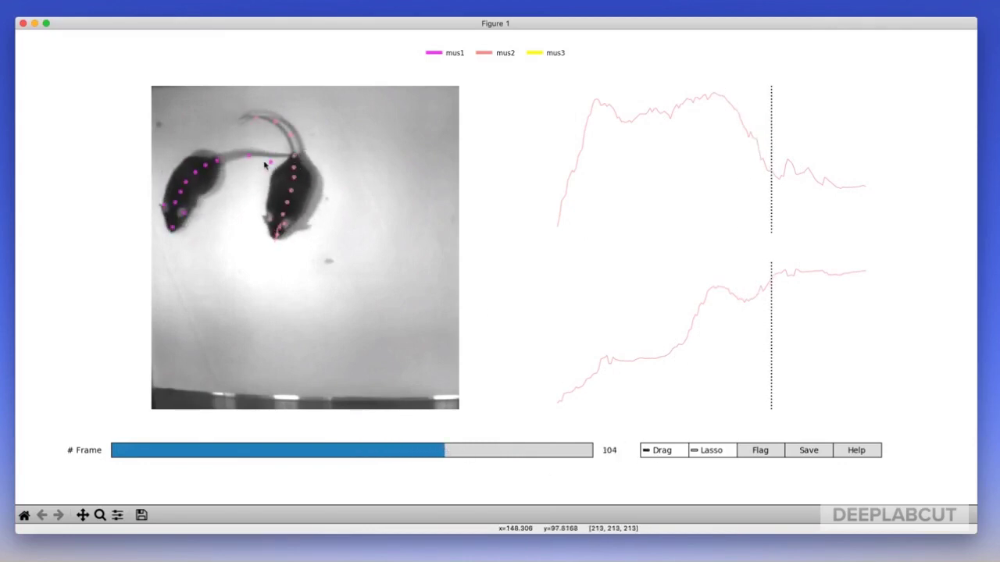
Nudge mus1's tail1 keypoint into place and step forward through the frames
{"action": "left_click", "coordinate": [270, 164]}
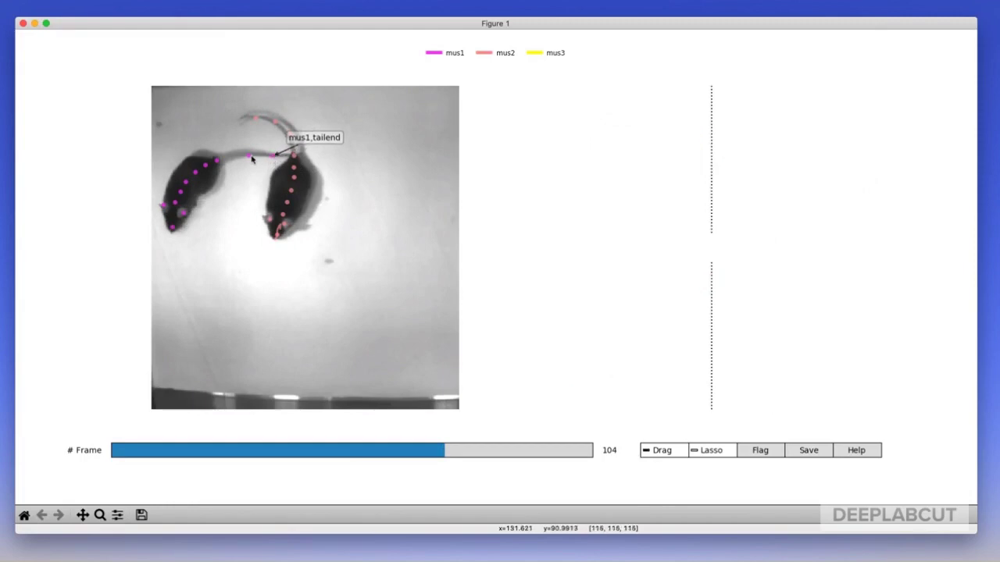
{"action": "left_click_drag", "start_coordinate": [250, 158], "coordinate": [247, 157]}
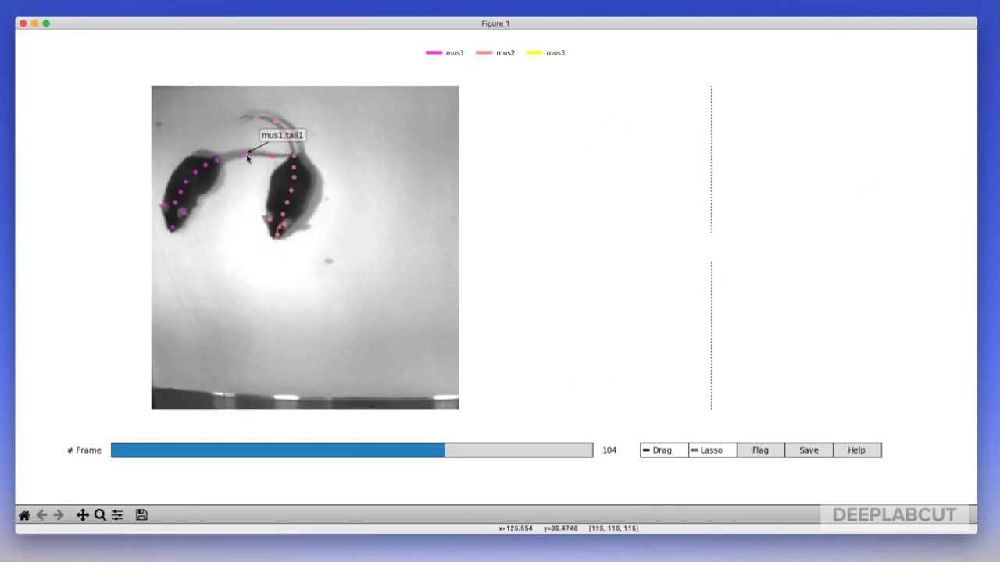
{"action": "key", "text": "Right"}
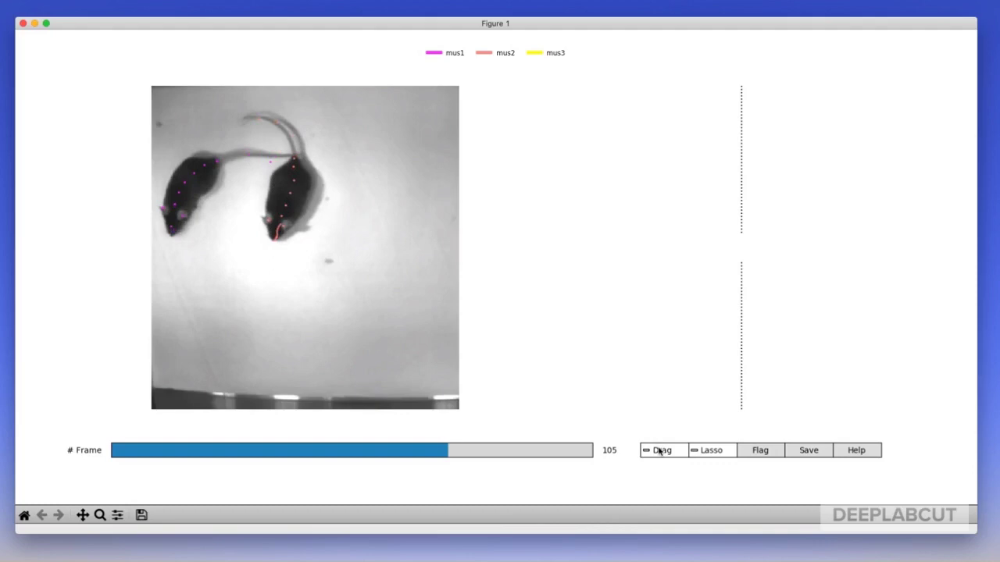
{"action": "left_click", "coordinate": [660, 452]}
{"action": "left_click", "coordinate": [271, 158]}
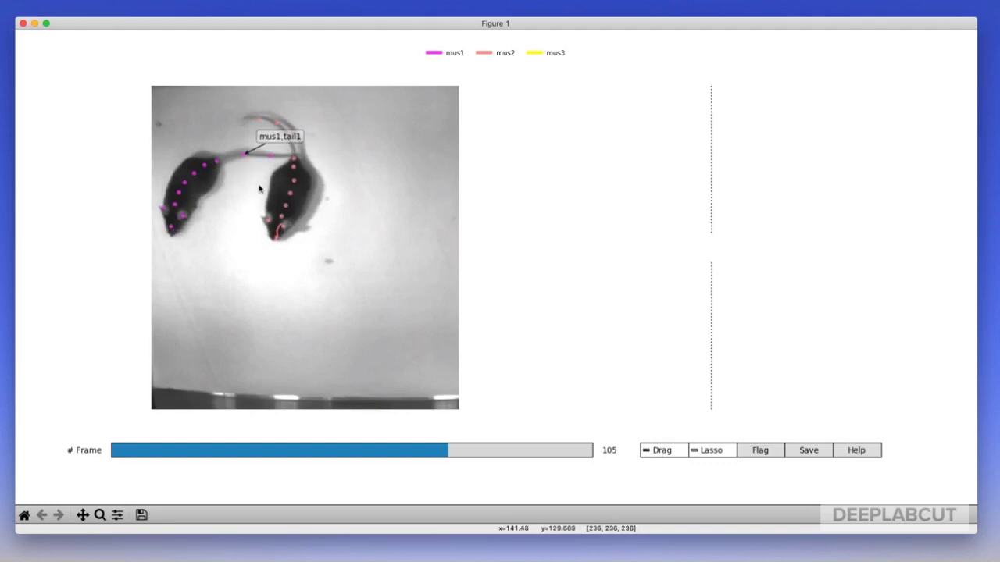
{"action": "key", "text": "Right"}
{"action": "key", "text": "Right"}
{"action": "key", "text": "Right"}
{"action": "key", "text": "Right"}
{"action": "key", "text": "Right"}
{"action": "key", "text": "Right"}
{"action": "key", "text": "Right"}
{"action": "key", "text": "Right"}
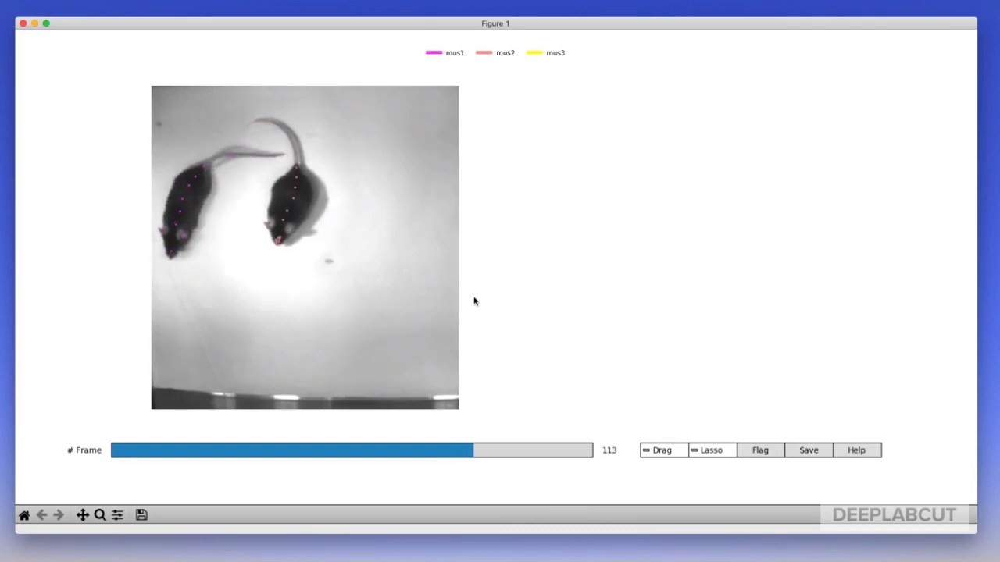
{"action": "key", "text": "Right"}
{"action": "key", "text": "Right"}
{"action": "key", "text": "Right"}
{"action": "key", "text": "Right"}
{"action": "key", "text": "Right"}
{"action": "key", "text": "Right"}
{"action": "key", "text": "Right"}
{"action": "key", "text": "Right"}
{"action": "key", "text": "Right"}
{"action": "key", "text": "Right"}
{"action": "key", "text": "Right"}
{"action": "key", "text": "Right"}
{"action": "key", "text": "Right"}
{"action": "key", "text": "Right"}
{"action": "key", "text": "Right"}
{"action": "key", "text": "Right"}
{"action": "key", "text": "Right"}
{"action": "key", "text": "Right"}
{"action": "key", "text": "Right"}
{"action": "key", "text": "Right"}
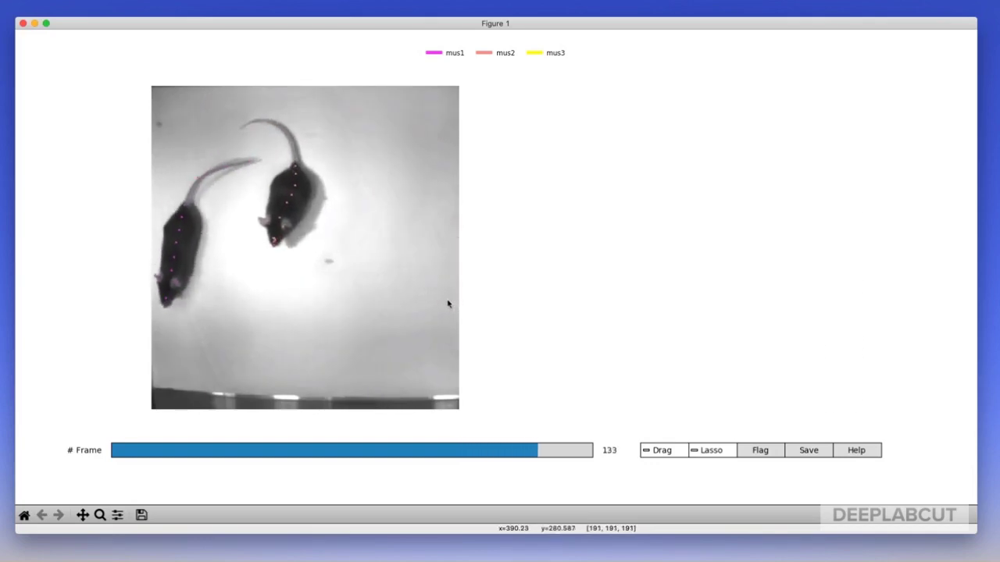
{"action": "key", "text": "Right"}
{"action": "key", "text": "Right"}
{"action": "key", "text": "Right"}
{"action": "key", "text": "Right"}
{"action": "key", "text": "Right"}
{"action": "key", "text": "Right"}
{"action": "key", "text": "Right"}
{"action": "key", "text": "Right"}
{"action": "key", "text": "Right"}
{"action": "key", "text": "Right"}
{"action": "key", "text": "Right"}
{"action": "key", "text": "Right"}
{"action": "key", "text": "Right"}
{"action": "key", "text": "Right"}
{"action": "key", "text": "Right"}
{"action": "key", "text": "Right"}
{"action": "key", "text": "Right"}
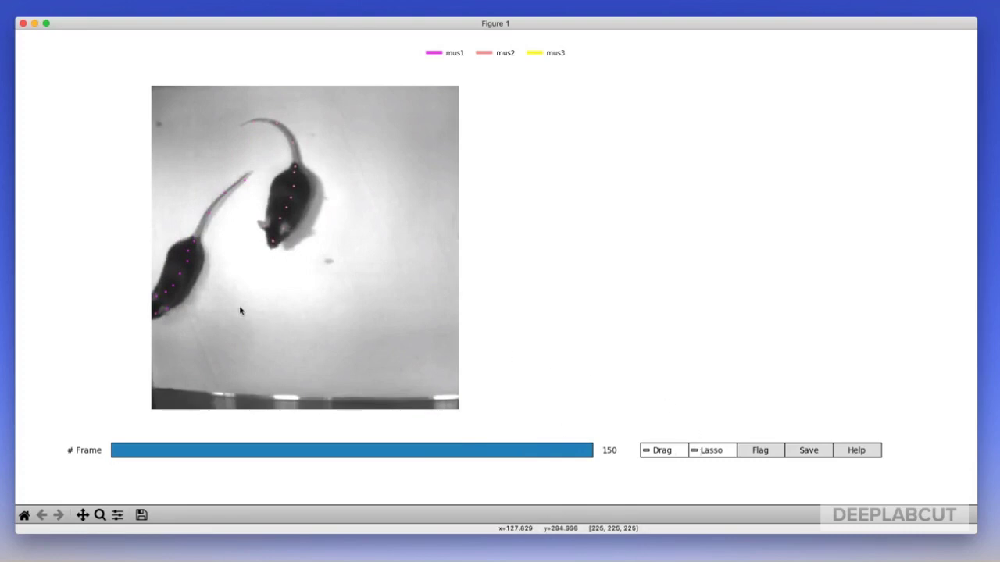
Plot the lower-left mouse's trajectories and flag frame 94, then move to frame 142
{"action": "left_click", "coordinate": [165, 310]}
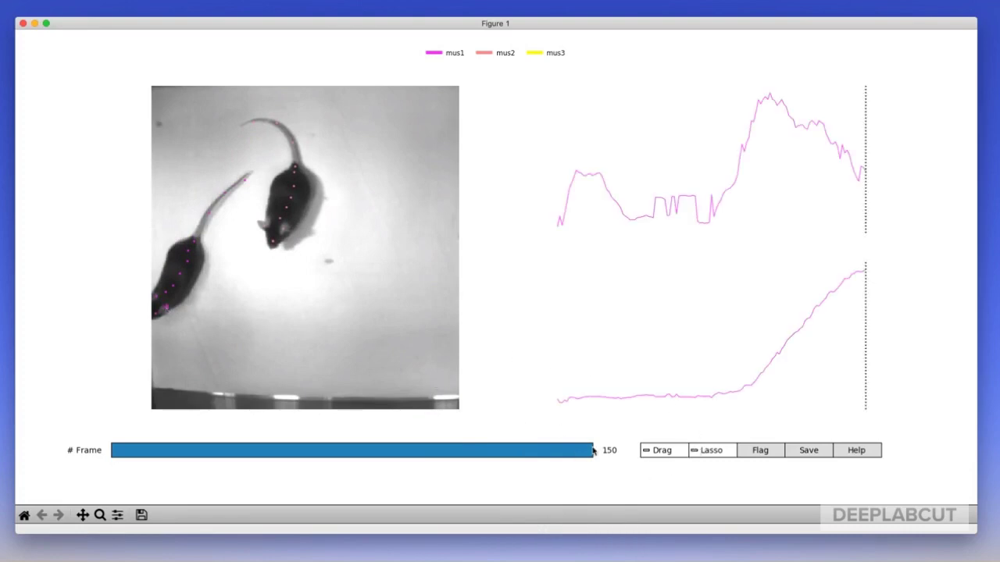
{"action": "mouse_move", "coordinate": [592, 451]}
{"action": "left_mouse_down"}
{"action": "mouse_move", "coordinate": [261, 460]}
{"action": "mouse_move", "coordinate": [118, 451]}
{"action": "mouse_move", "coordinate": [413, 468]}
{"action": "left_mouse_up"}
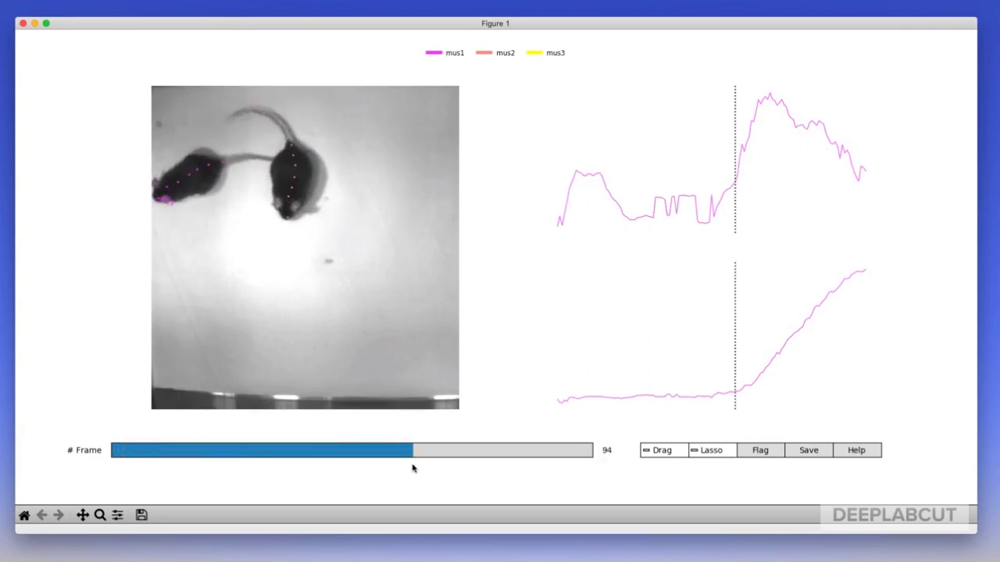
{"action": "left_click", "coordinate": [760, 453]}
{"action": "left_click_drag", "start_coordinate": [414, 459], "coordinate": [563, 461]}
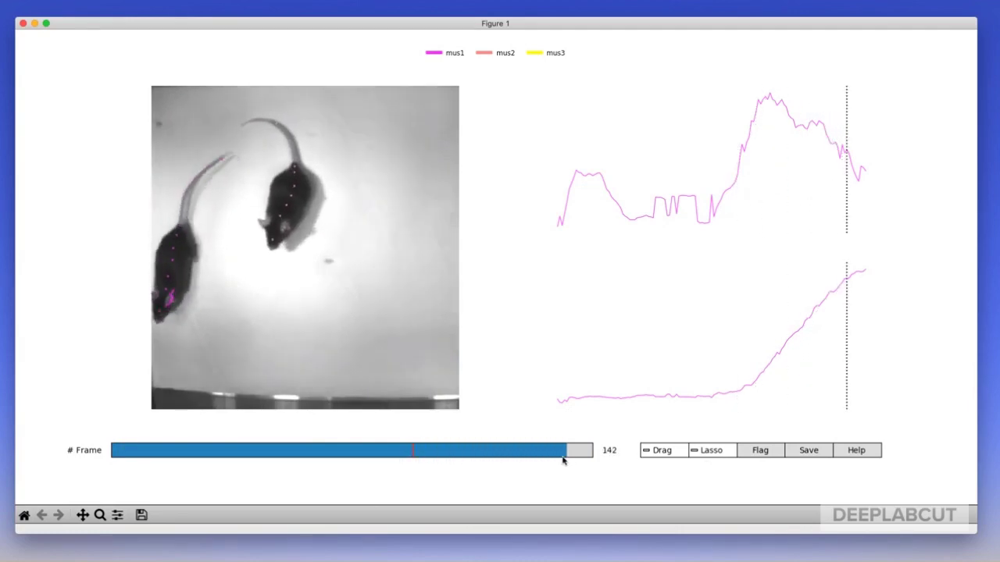
Flag frame 142, then lasso the wrongly assigned keypoints at frame 114 and swap their identity
{"action": "left_click", "coordinate": [768, 455]}
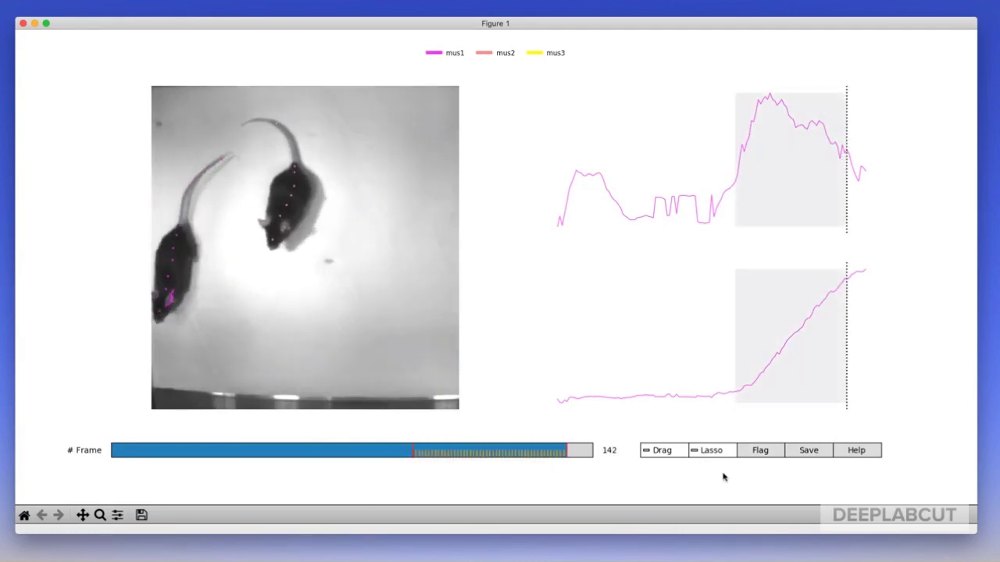
{"action": "left_click", "coordinate": [783, 390]}
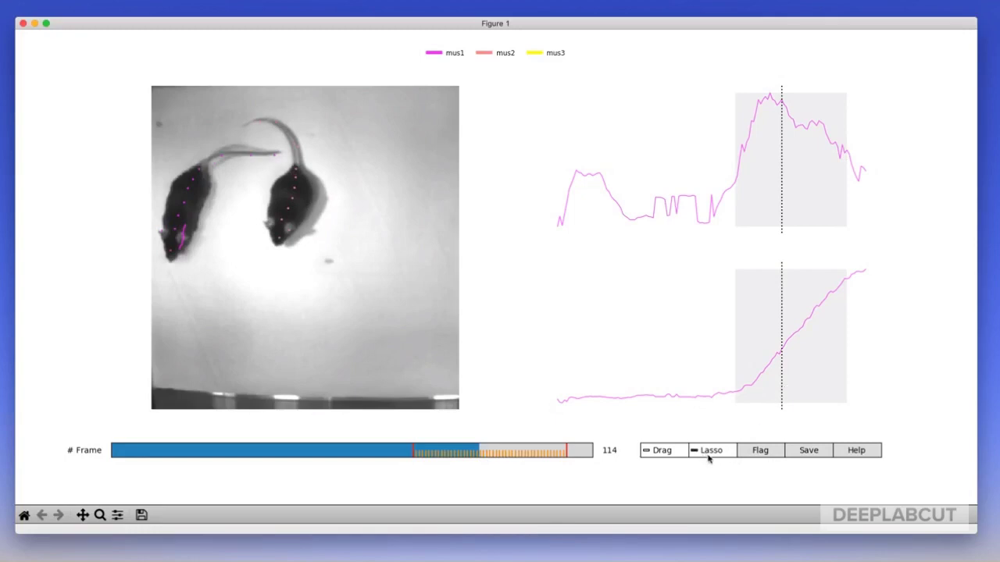
{"action": "mouse_move", "coordinate": [301, 249]}
{"action": "left_mouse_down"}
{"action": "mouse_move", "coordinate": [317, 230]}
{"action": "mouse_move", "coordinate": [323, 187]}
{"action": "mouse_move", "coordinate": [310, 164]}
{"action": "mouse_move", "coordinate": [294, 162]}
{"action": "mouse_move", "coordinate": [273, 173]}
{"action": "mouse_move", "coordinate": [259, 212]}
{"action": "mouse_move", "coordinate": [276, 243]}
{"action": "mouse_move", "coordinate": [312, 250]}
{"action": "left_mouse_up"}
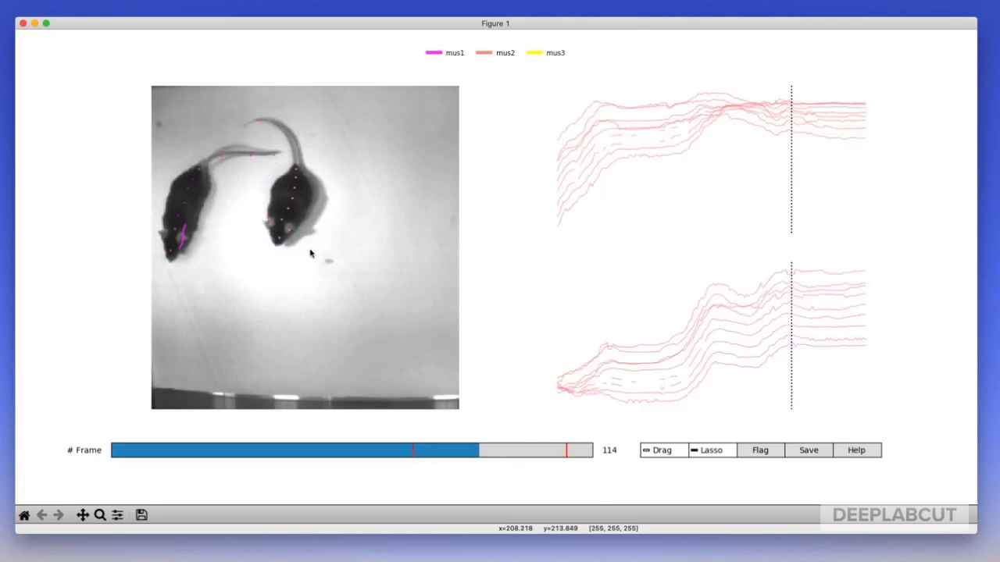
{"action": "left_click", "coordinate": [435, 53]}
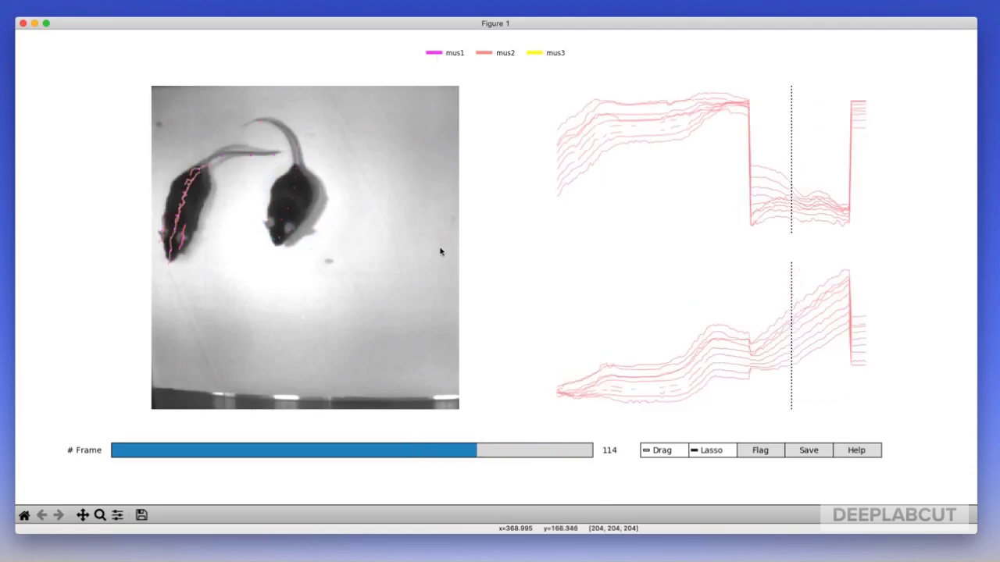
{"action": "left_click", "coordinate": [717, 453]}
Plot a mus1 keypoint's trajectory and review frames around 80–93
{"action": "mouse_move", "coordinate": [505, 452]}
{"action": "left_mouse_down"}
{"action": "mouse_move", "coordinate": [132, 451]}
{"action": "mouse_move", "coordinate": [469, 465]}
{"action": "mouse_move", "coordinate": [451, 461]}
{"action": "left_mouse_up"}
{"action": "left_click", "coordinate": [277, 243]}
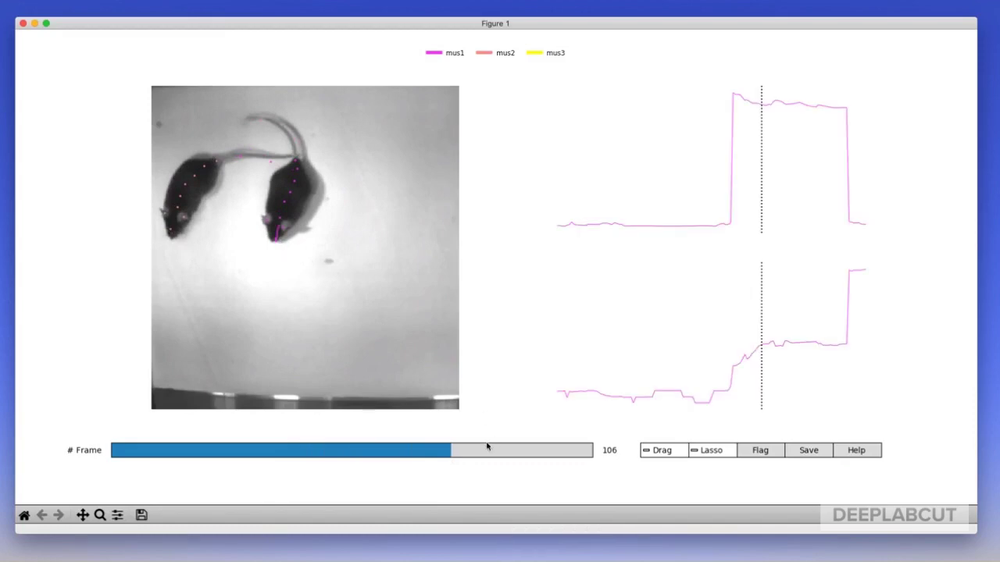
{"action": "mouse_move", "coordinate": [449, 455]}
{"action": "left_mouse_down"}
{"action": "mouse_move", "coordinate": [282, 458]}
{"action": "mouse_move", "coordinate": [417, 460]}
{"action": "mouse_move", "coordinate": [389, 461]}
{"action": "mouse_move", "coordinate": [488, 425]}
{"action": "left_mouse_up"}
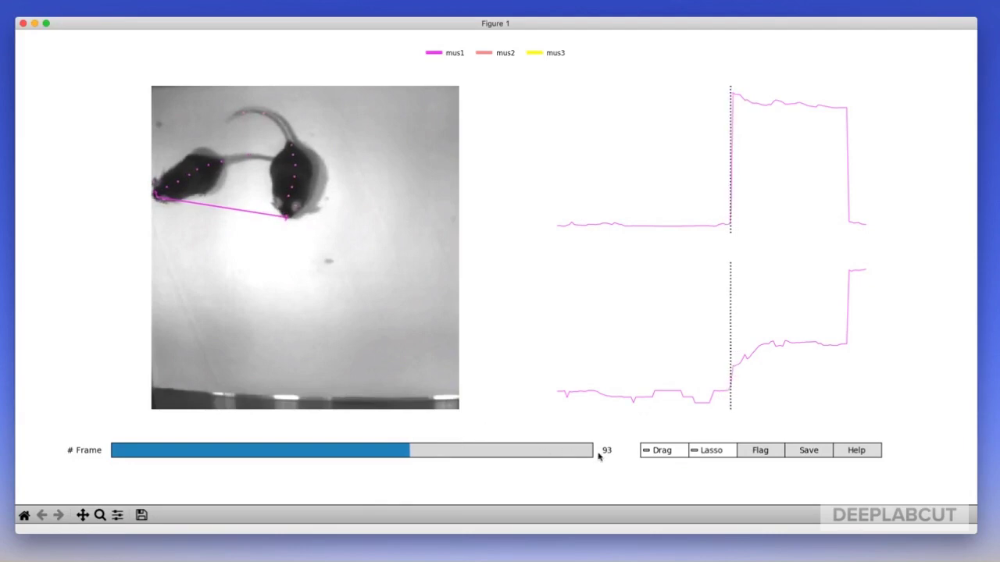
Flag frames 94 and 142 to mark the swapped range
{"action": "key", "text": "Right"}
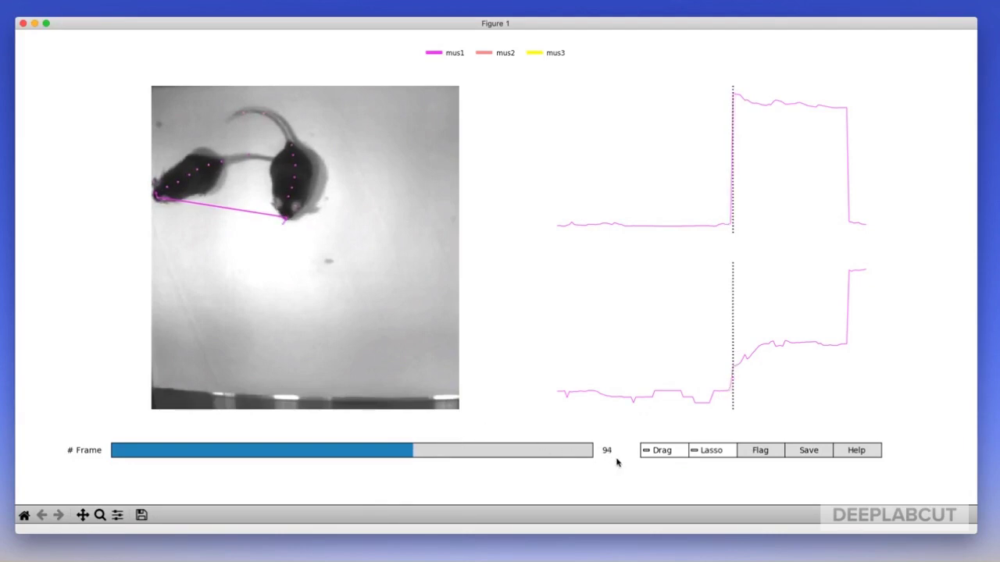
{"action": "left_click", "coordinate": [754, 450]}
{"action": "key", "text": "Right"}
{"action": "key", "text": "Right"}
{"action": "key", "text": "Right"}
{"action": "key", "text": "Right"}
{"action": "key", "text": "Right"}
{"action": "key", "text": "Right"}
{"action": "key", "text": "Right"}
{"action": "key", "text": "Right"}
{"action": "key", "text": "Right"}
{"action": "key", "text": "Right"}
{"action": "key", "text": "Right"}
{"action": "key", "text": "Right"}
{"action": "key", "text": "Right"}
{"action": "key", "text": "Right"}
{"action": "key", "text": "Right"}
{"action": "key", "text": "Right"}
{"action": "key", "text": "Right"}
{"action": "key", "text": "Right"}
{"action": "key", "text": "Right"}
{"action": "key", "text": "Right"}
{"action": "key", "text": "Right"}
{"action": "key", "text": "Right"}
{"action": "key", "text": "Right"}
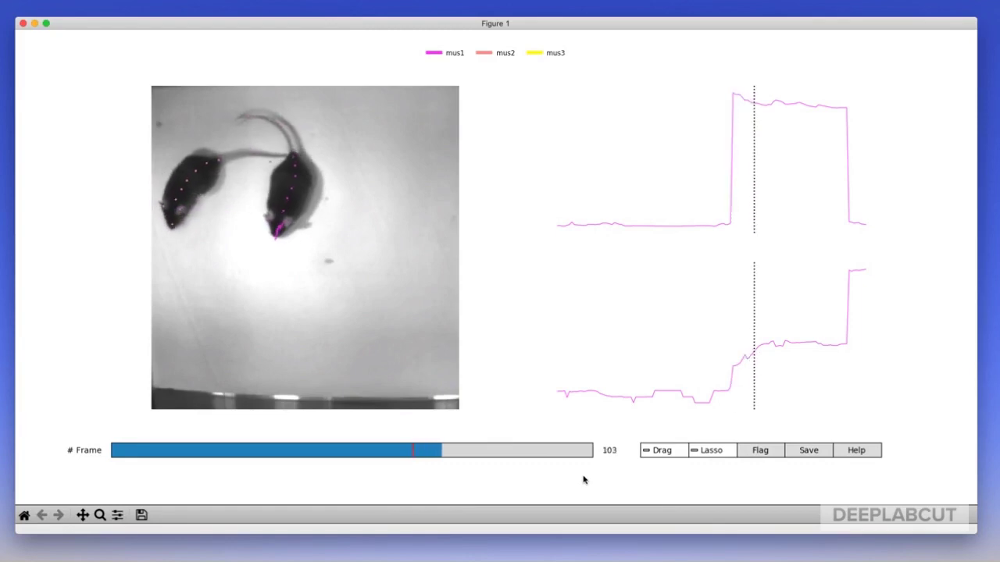
{"action": "key", "text": "Right"}
{"action": "key", "text": "Right"}
{"action": "key", "text": "Right"}
{"action": "key", "text": "Right"}
{"action": "key", "text": "Right"}
{"action": "key", "text": "Right"}
{"action": "key", "text": "Right"}
{"action": "key", "text": "Right"}
{"action": "key", "text": "Right"}
{"action": "key", "text": "Right"}
{"action": "key", "text": "Right"}
{"action": "key", "text": "Right"}
{"action": "key", "text": "Right"}
{"action": "key", "text": "Right"}
{"action": "key", "text": "Right"}
{"action": "key", "text": "Right"}
{"action": "key", "text": "Right"}
{"action": "key", "text": "Right"}
{"action": "key", "text": "Right"}
{"action": "key", "text": "Right"}
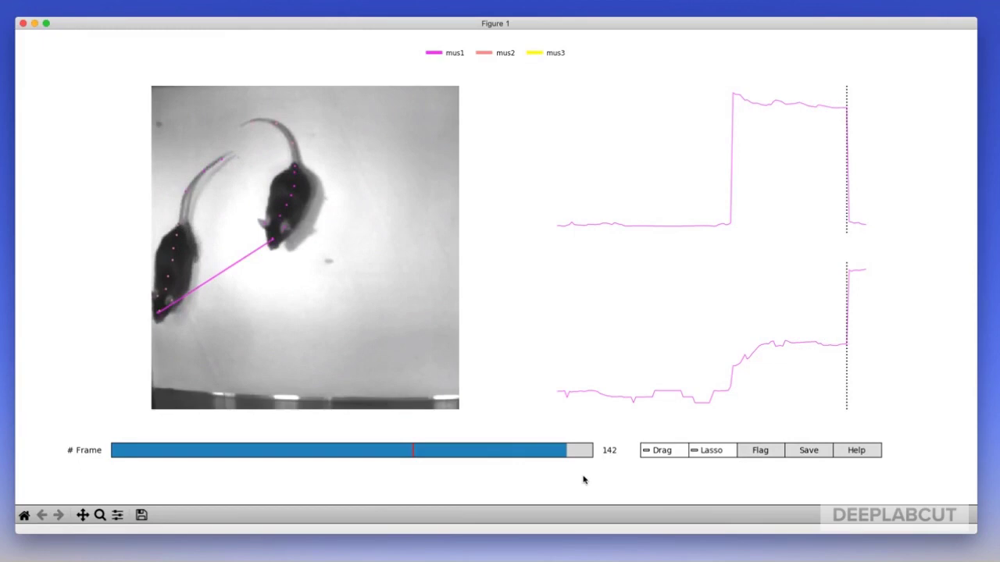
{"action": "key", "text": "Right"}
{"action": "key", "text": "Left"}
{"action": "left_click", "coordinate": [765, 453]}
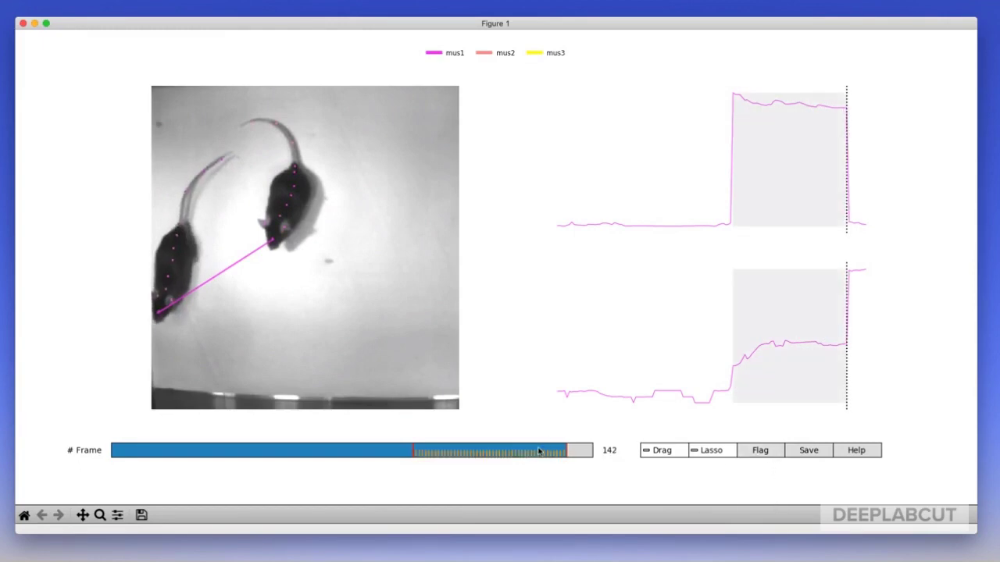
At frame 133, lasso the keypoints beside the right mouse and reassign them to mus2
{"action": "left_click", "coordinate": [539, 451]}
{"action": "left_click", "coordinate": [703, 452]}
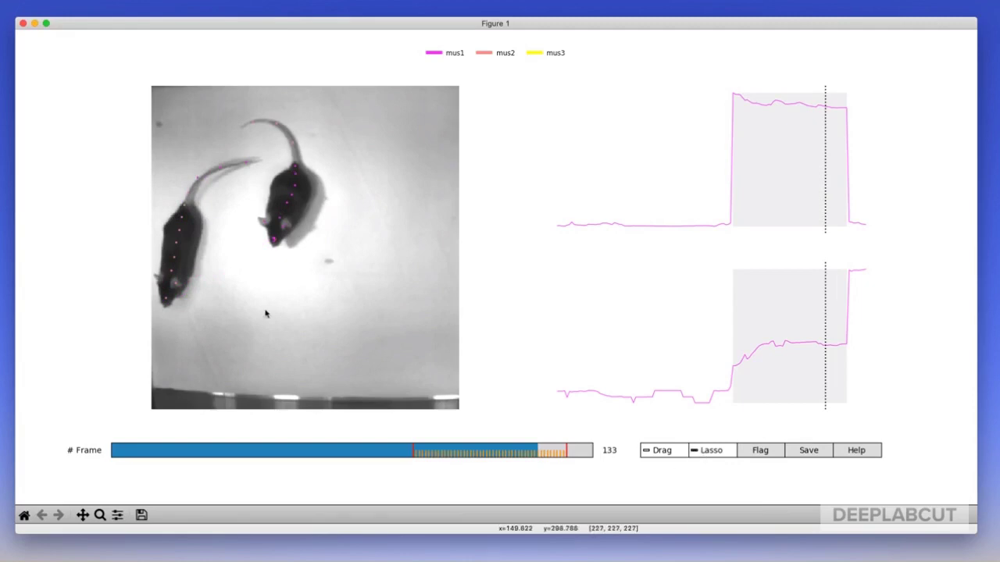
{"action": "mouse_move", "coordinate": [312, 250]}
{"action": "left_mouse_down"}
{"action": "mouse_move", "coordinate": [331, 210]}
{"action": "mouse_move", "coordinate": [327, 171]}
{"action": "mouse_move", "coordinate": [289, 161]}
{"action": "mouse_move", "coordinate": [246, 212]}
{"action": "mouse_move", "coordinate": [257, 246]}
{"action": "mouse_move", "coordinate": [319, 240]}
{"action": "left_mouse_up"}
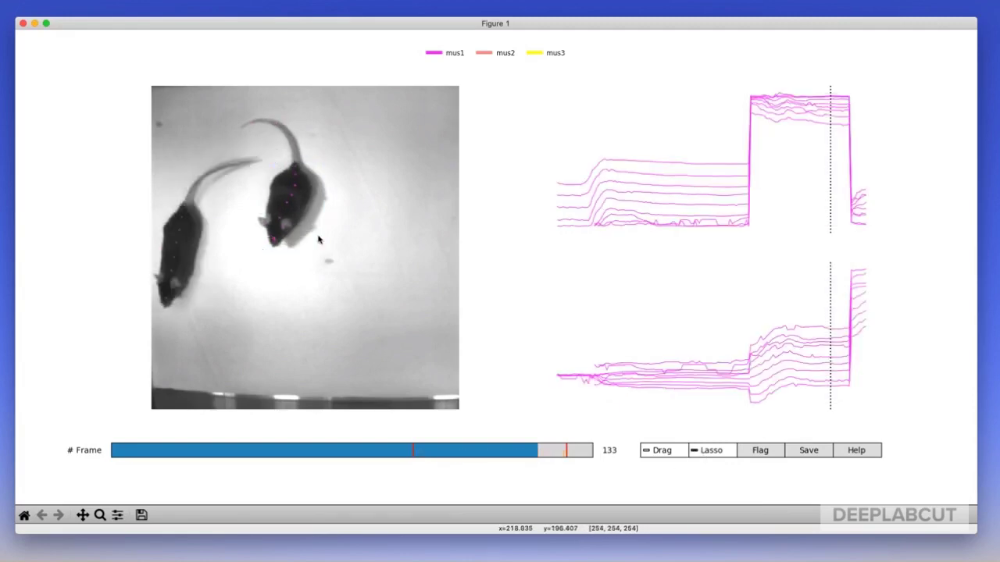
{"action": "left_click", "coordinate": [485, 53]}
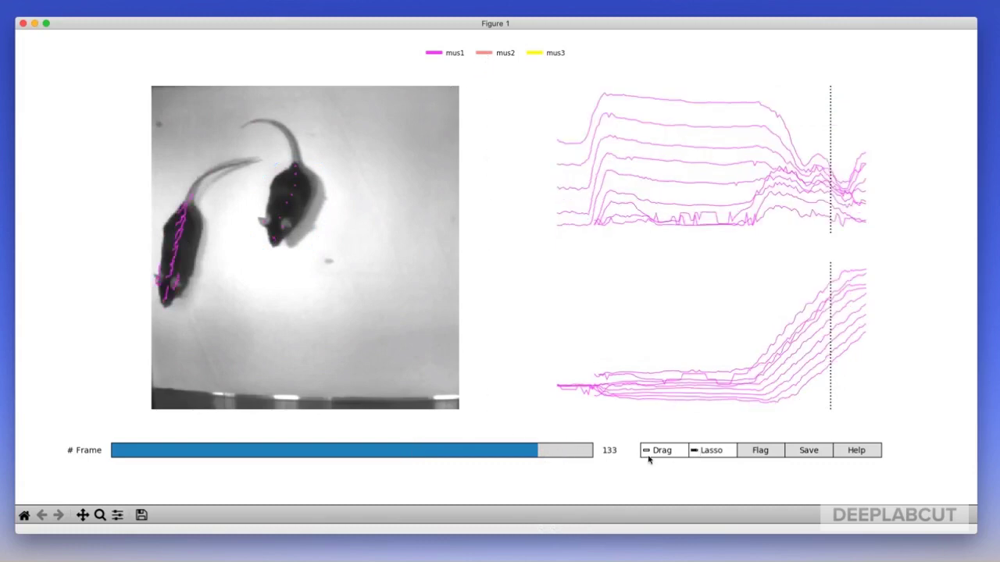
{"action": "left_click", "coordinate": [698, 454]}
Plot a right-mouse keypoint's trajectory and scrub from frame 54 to the final frames
{"action": "left_click_drag", "start_coordinate": [559, 460], "coordinate": [283, 451]}
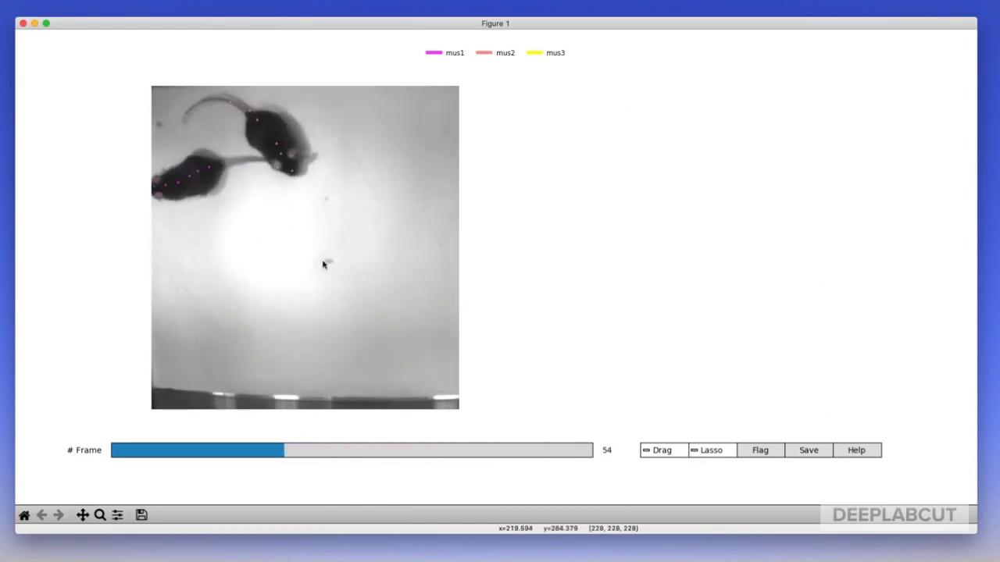
{"action": "left_click", "coordinate": [294, 171]}
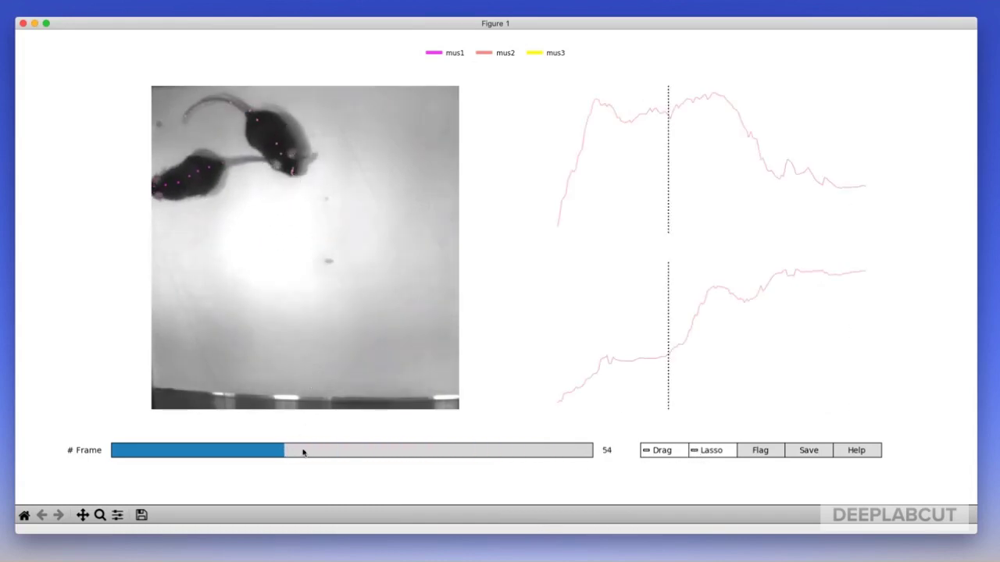
{"action": "left_click_drag", "start_coordinate": [303, 452], "coordinate": [580, 452]}
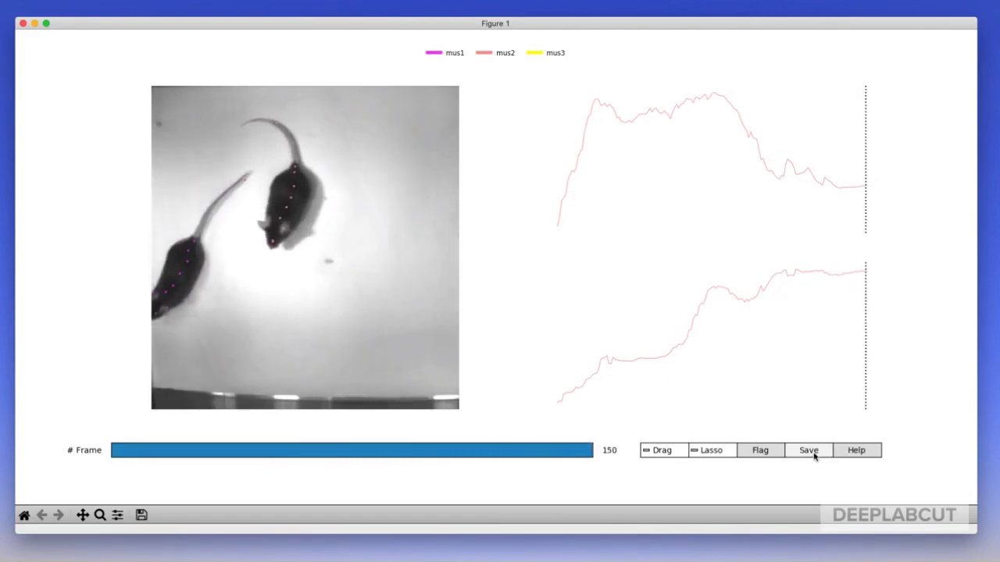
Close the viewer, median-filter the tracks, and relaunch the viewer on the _bx_filtered.h5 file
{"action": "left_click", "coordinate": [22, 24]}
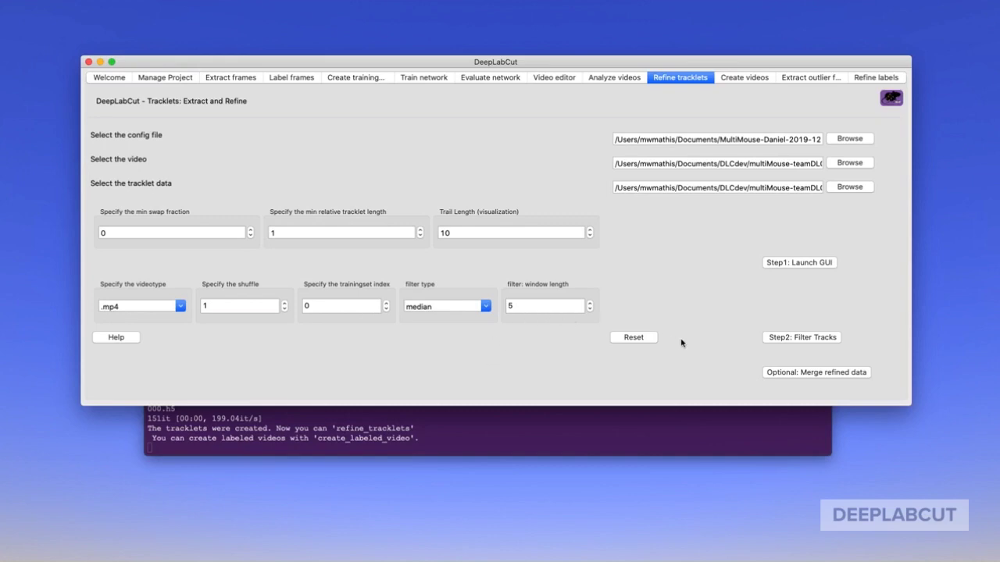
{"action": "left_click", "coordinate": [802, 339]}
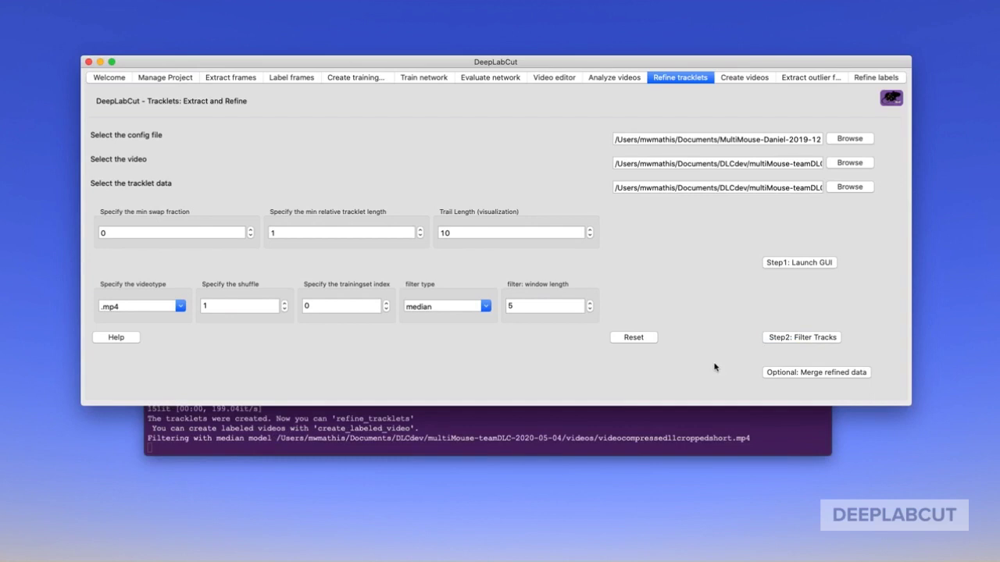
{"action": "left_click", "coordinate": [860, 187]}
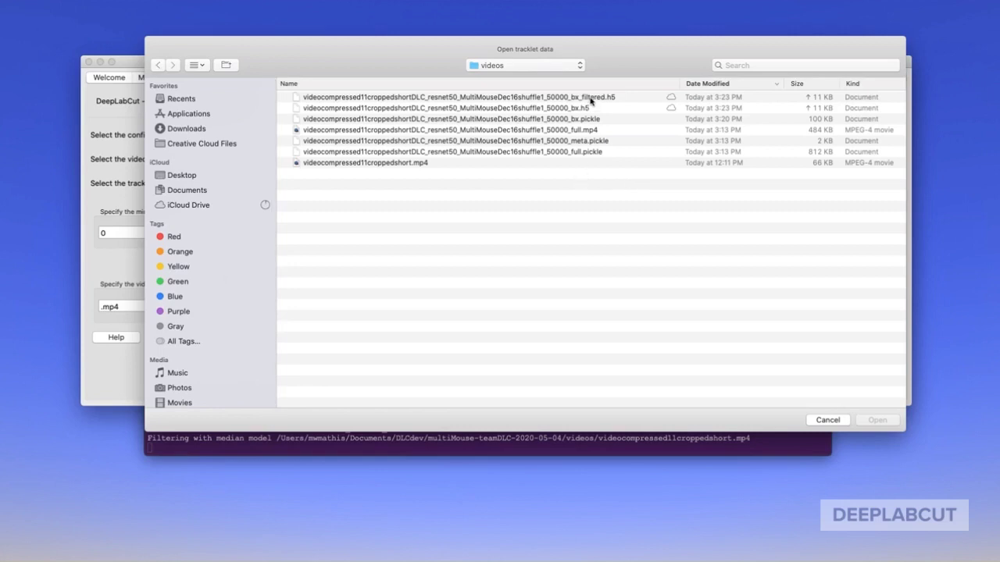
{"action": "left_click", "coordinate": [592, 99]}
{"action": "double_click", "coordinate": [591, 99]}
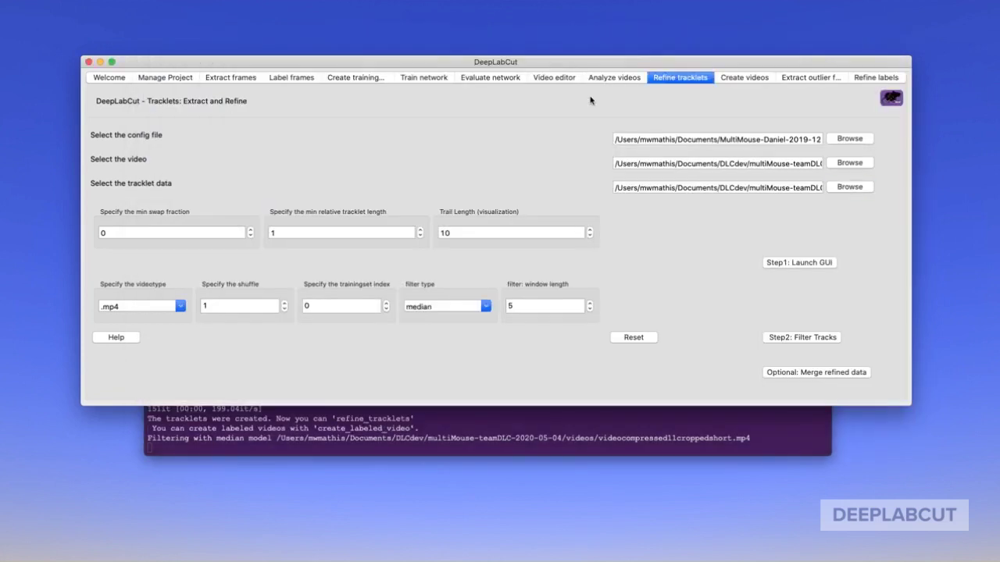
{"action": "left_click", "coordinate": [829, 265]}
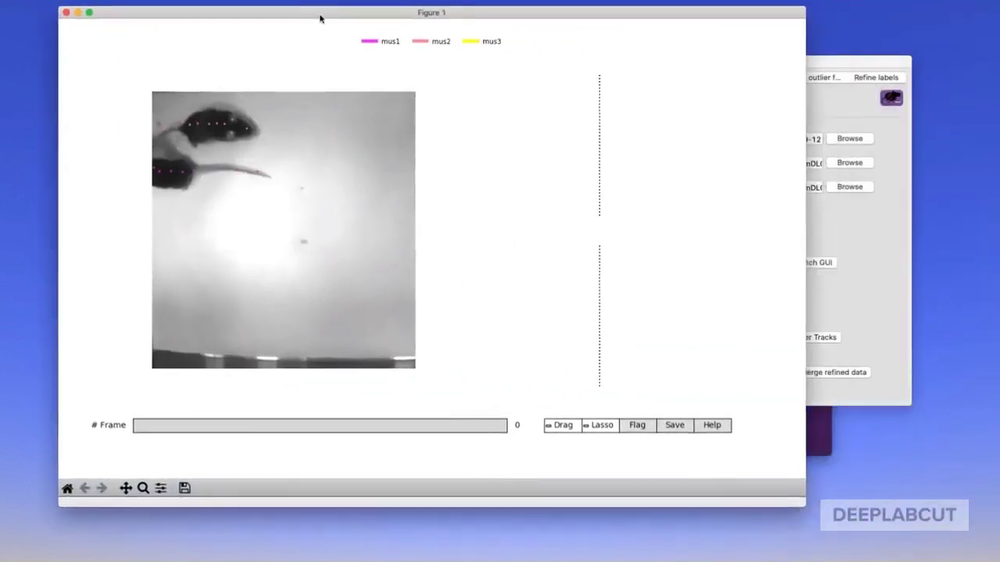
{"action": "left_click_drag", "start_coordinate": [320, 18], "coordinate": [282, 37]}
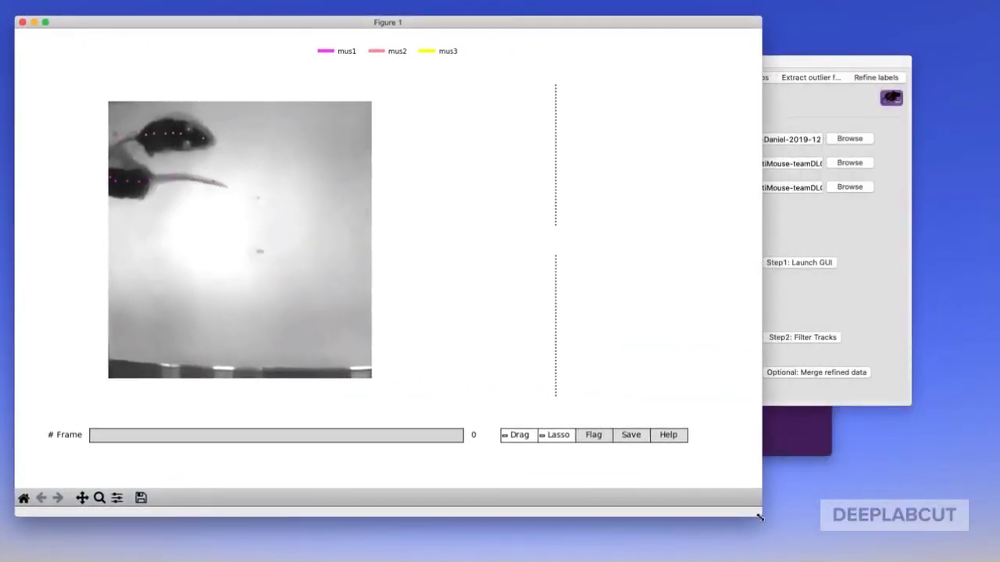
Enlarge the viewer, scrub the filtered tracks, and inspect mus1's tail2 keypoint in drag mode
{"action": "left_click_drag", "start_coordinate": [759, 518], "coordinate": [981, 533]}
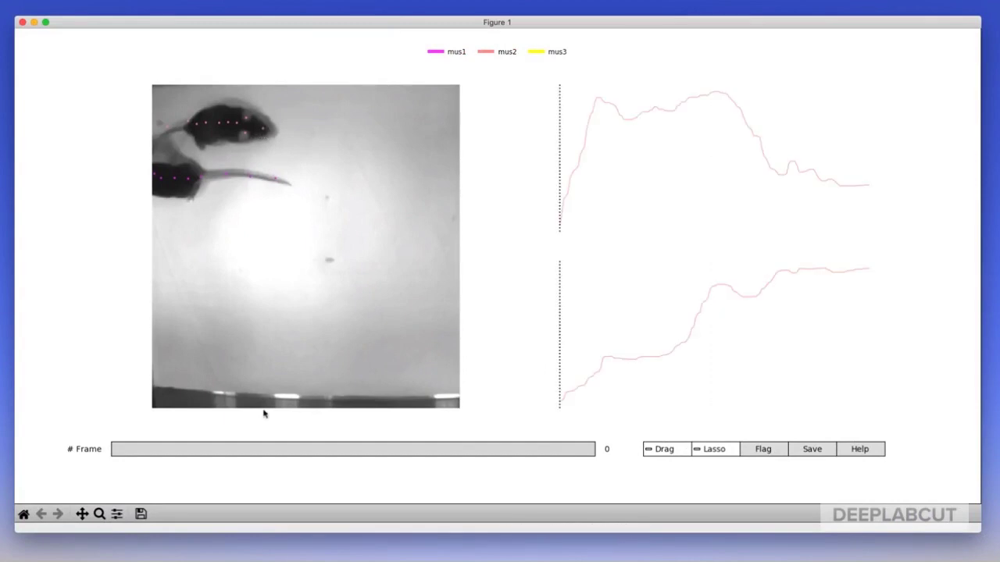
{"action": "mouse_move", "coordinate": [125, 451]}
{"action": "left_mouse_down"}
{"action": "mouse_move", "coordinate": [116, 449]}
{"action": "mouse_move", "coordinate": [575, 463]}
{"action": "mouse_move", "coordinate": [223, 451]}
{"action": "mouse_move", "coordinate": [488, 458]}
{"action": "left_mouse_up"}
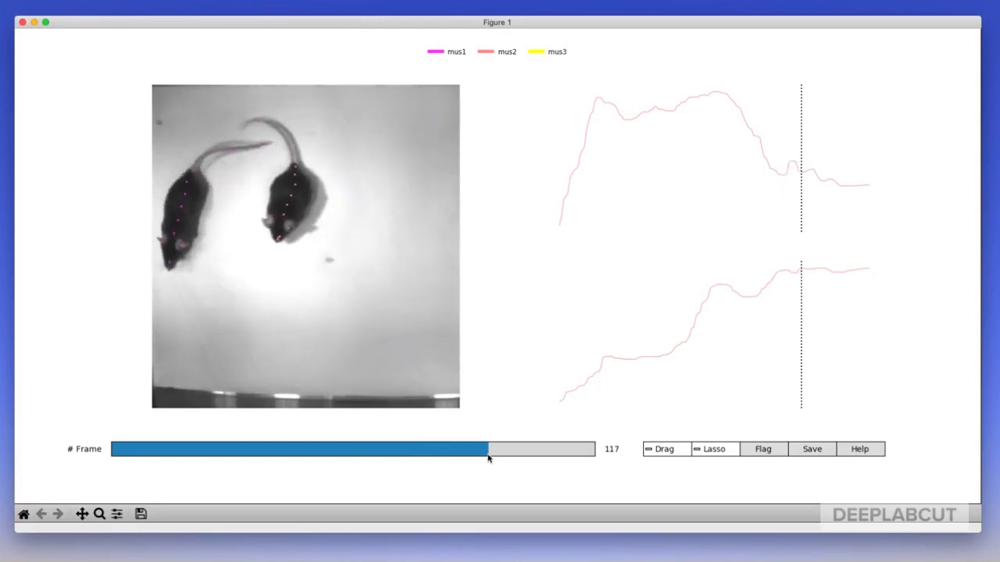
{"action": "left_click", "coordinate": [666, 451]}
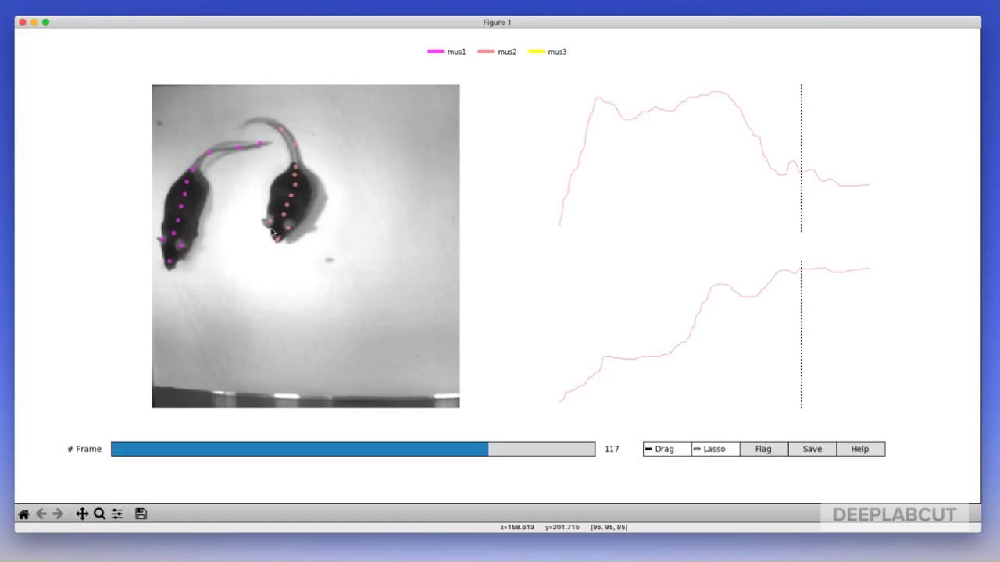
{"action": "left_click", "coordinate": [238, 147]}
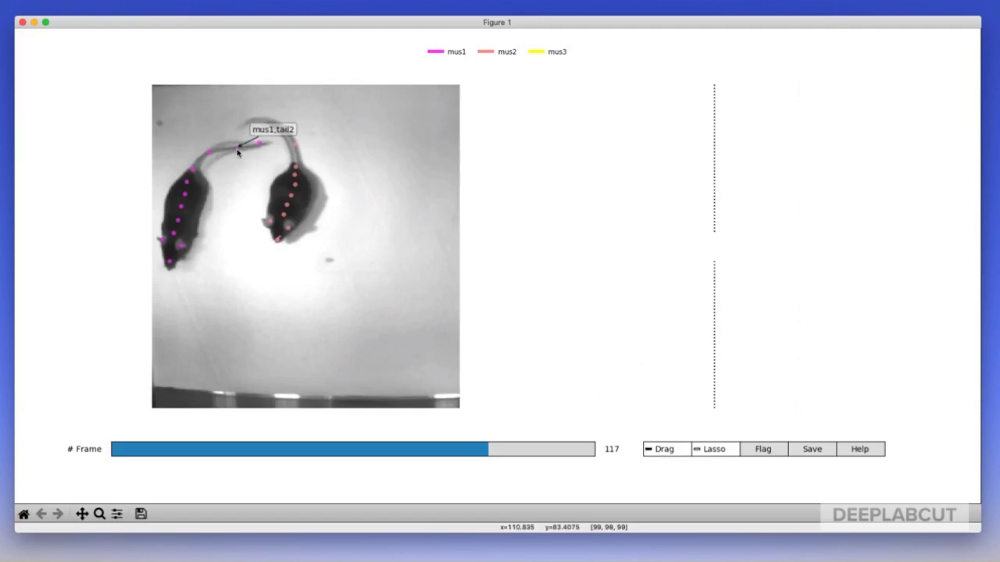
{"action": "key", "text": "Right"}
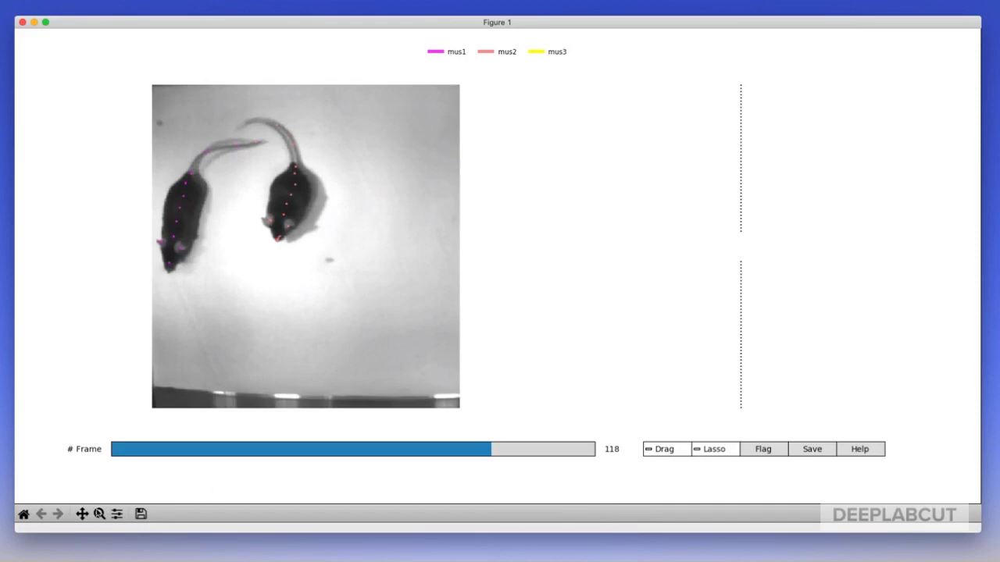
Zoom in on the right mouse to check its keypoints, then close the viewer
{"action": "left_click", "coordinate": [99, 514]}
{"action": "left_click_drag", "start_coordinate": [241, 175], "coordinate": [327, 252]}
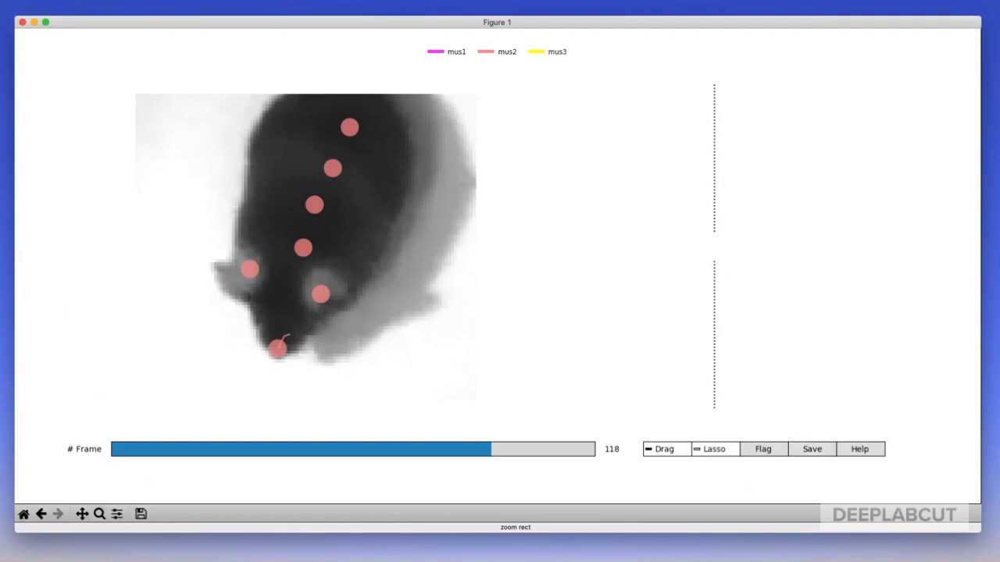
{"action": "left_click", "coordinate": [23, 22]}
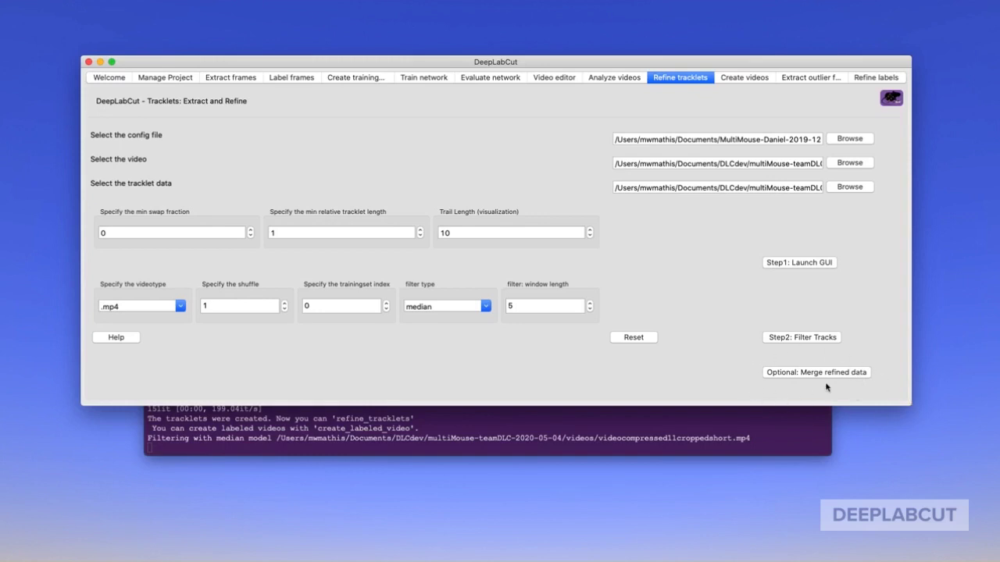
Add videocompressed11croppedshort.mp4 to the Create Videos list with video type .mp4
{"action": "left_click", "coordinate": [743, 78]}
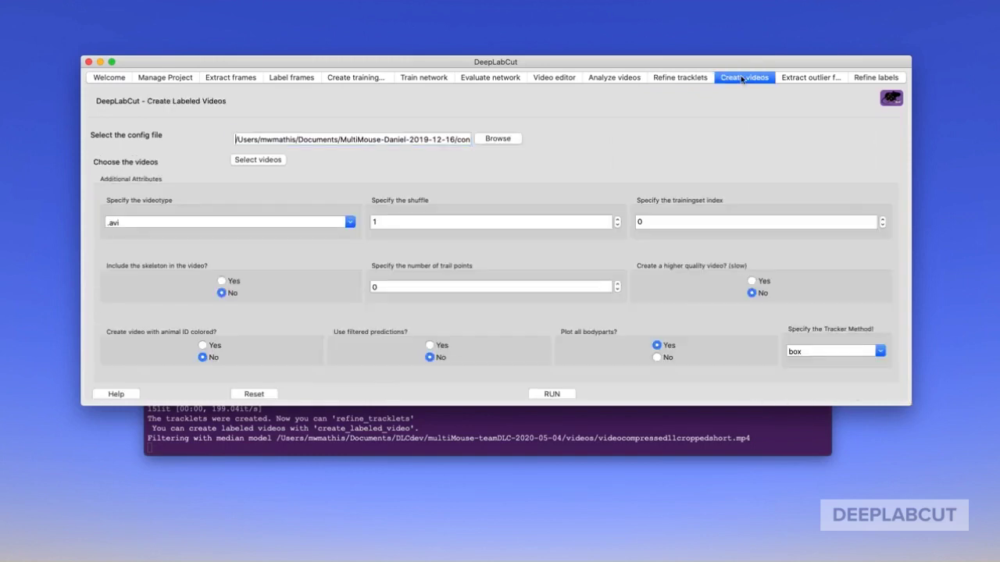
{"action": "left_click", "coordinate": [268, 163]}
{"action": "left_click", "coordinate": [389, 185]}
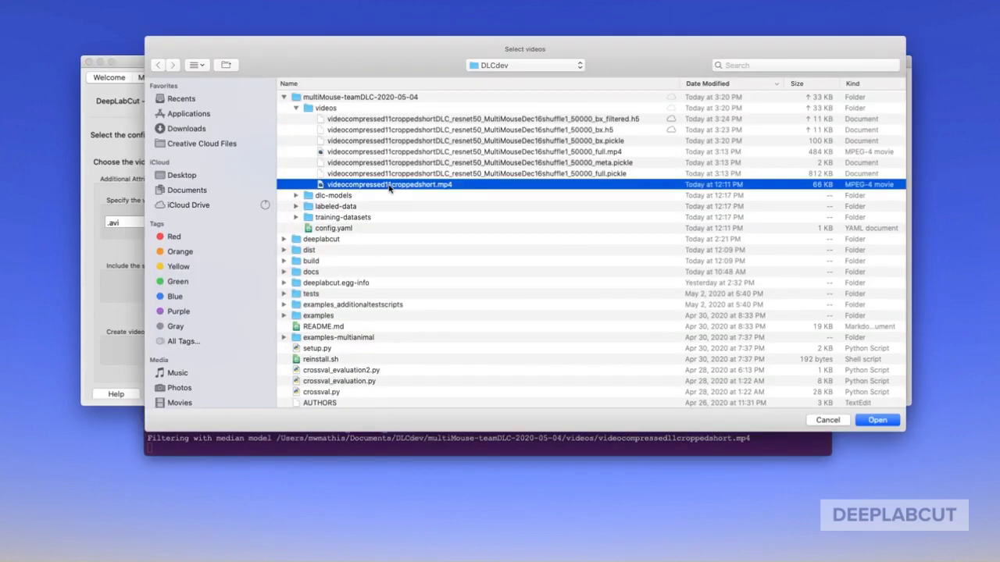
{"action": "double_click", "coordinate": [389, 185]}
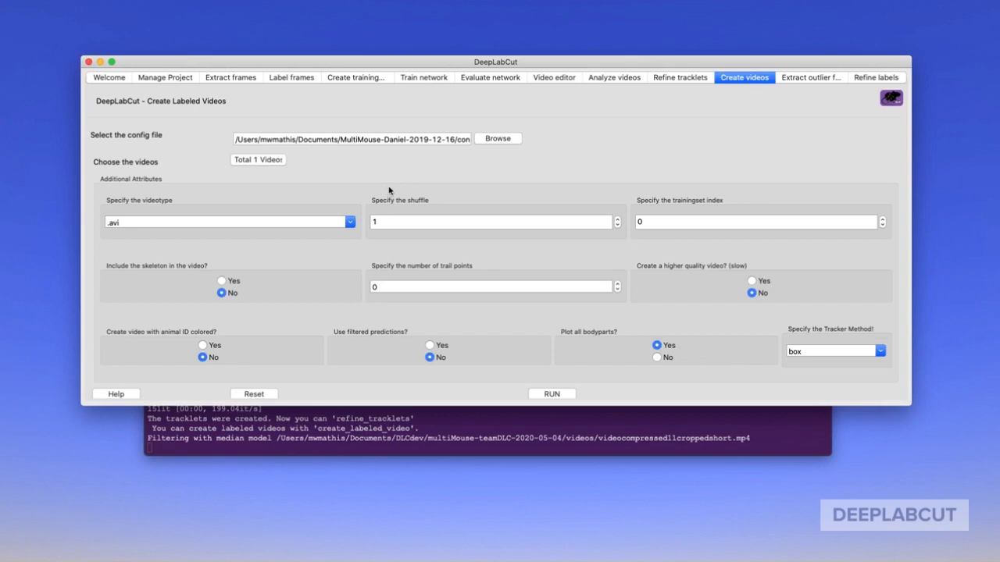
{"action": "left_click", "coordinate": [350, 222]}
{"action": "left_click", "coordinate": [334, 249]}
Create the labeled video with 5 trail points, skeleton, animal-ID colouring and filtered predictions
{"action": "left_click", "coordinate": [603, 286]}
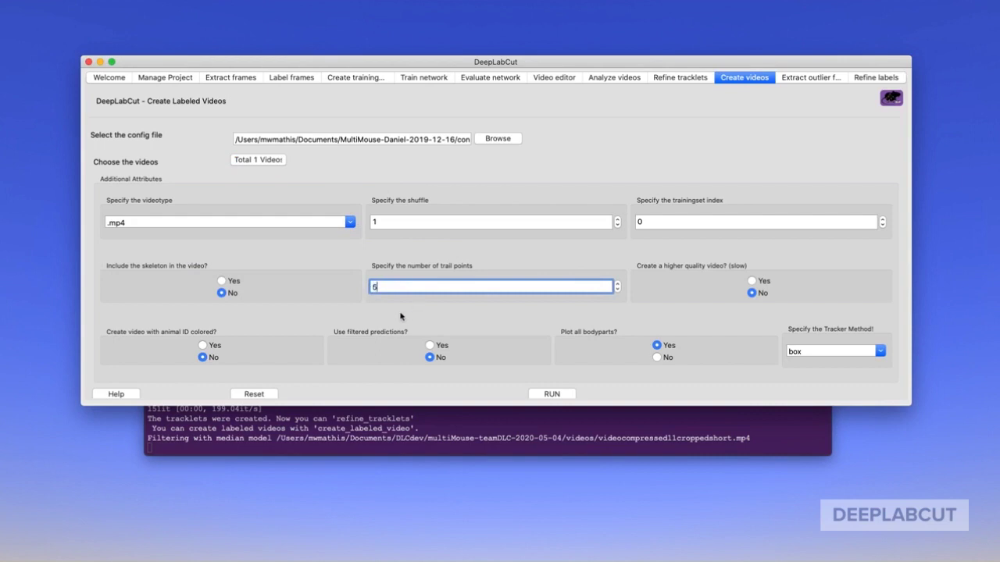
{"action": "left_click", "coordinate": [221, 282]}
{"action": "left_click", "coordinate": [202, 346]}
{"action": "left_click", "coordinate": [430, 345]}
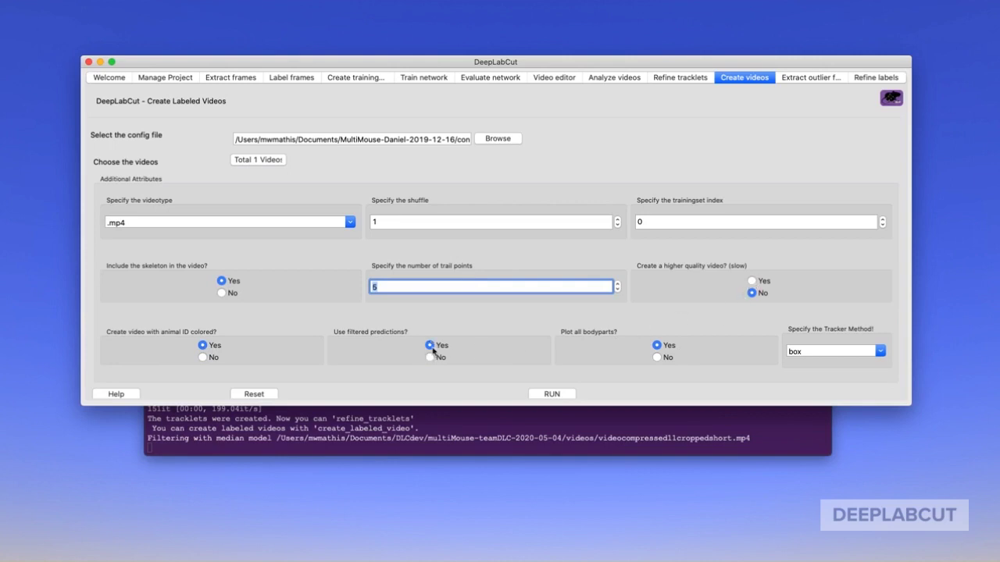
{"action": "left_click", "coordinate": [547, 394]}
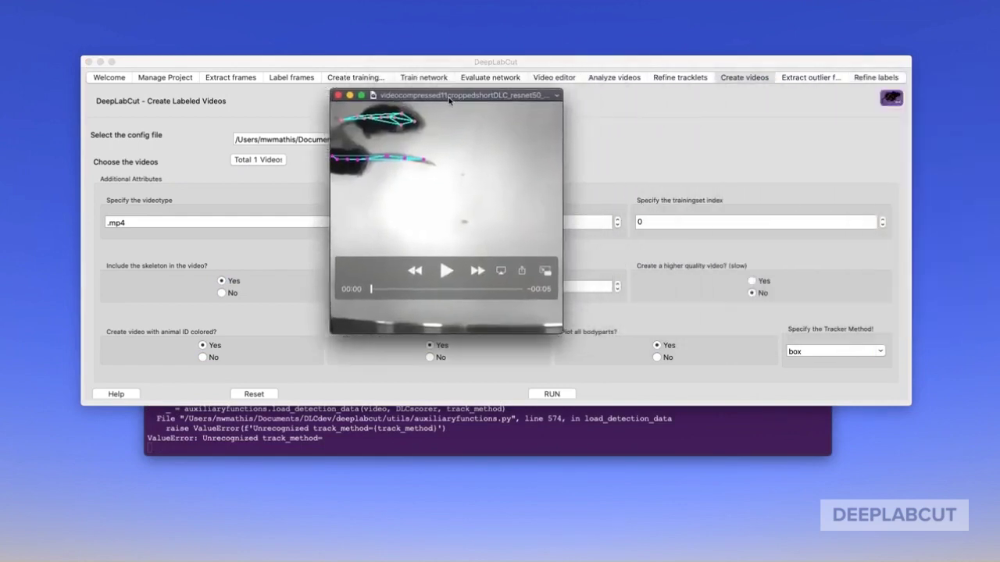
Play the identity-coloured labeled video in QuickTime, then set animal-ID colouring to No
{"action": "left_click", "coordinate": [434, 286]}
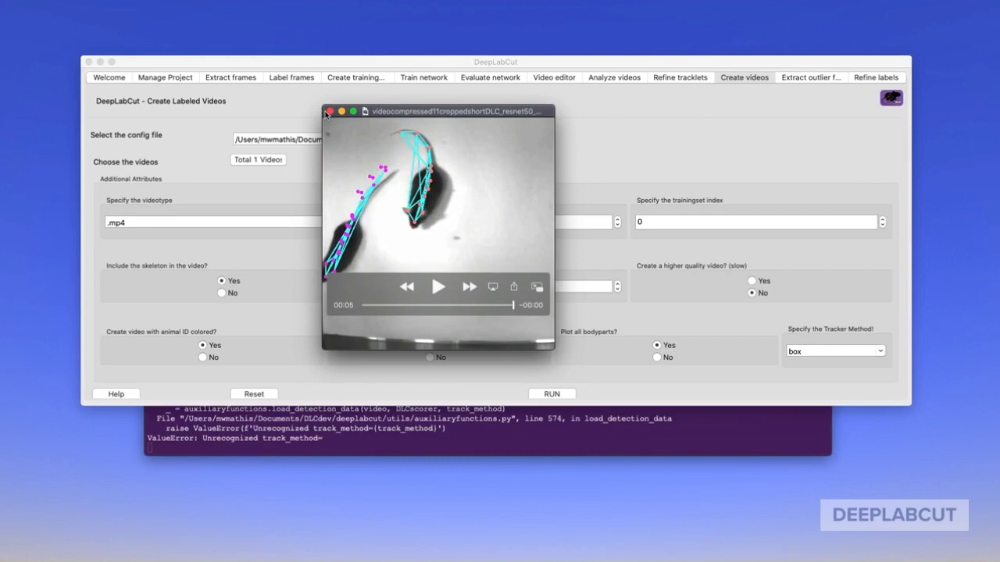
{"action": "left_click", "coordinate": [202, 356]}
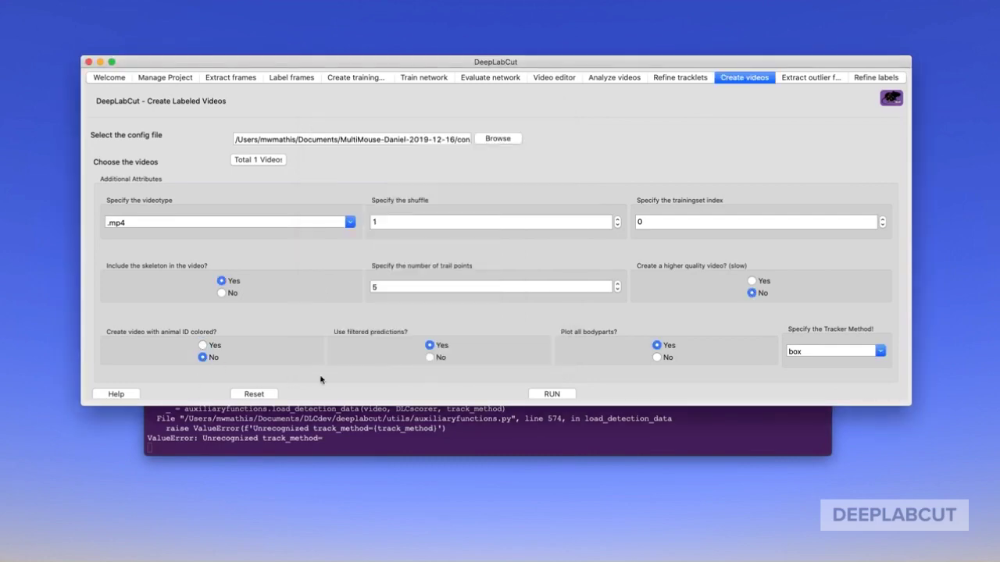
Create the labeled video with animal-ID colouring off and play it beside the identity-coloured video
{"action": "left_click", "coordinate": [551, 393]}
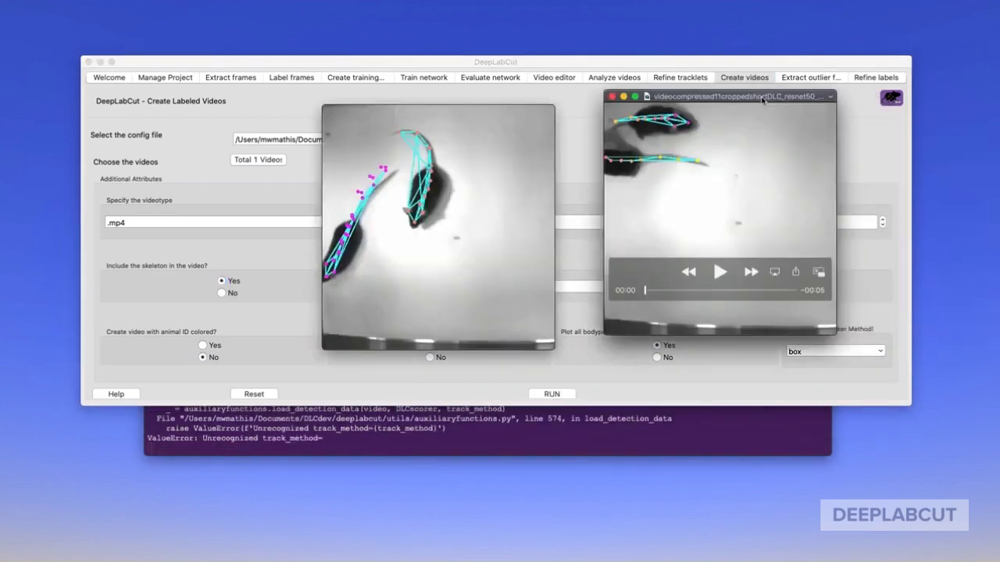
{"action": "left_click_drag", "start_coordinate": [771, 107], "coordinate": [723, 115]}
{"action": "left_click", "coordinate": [677, 286]}
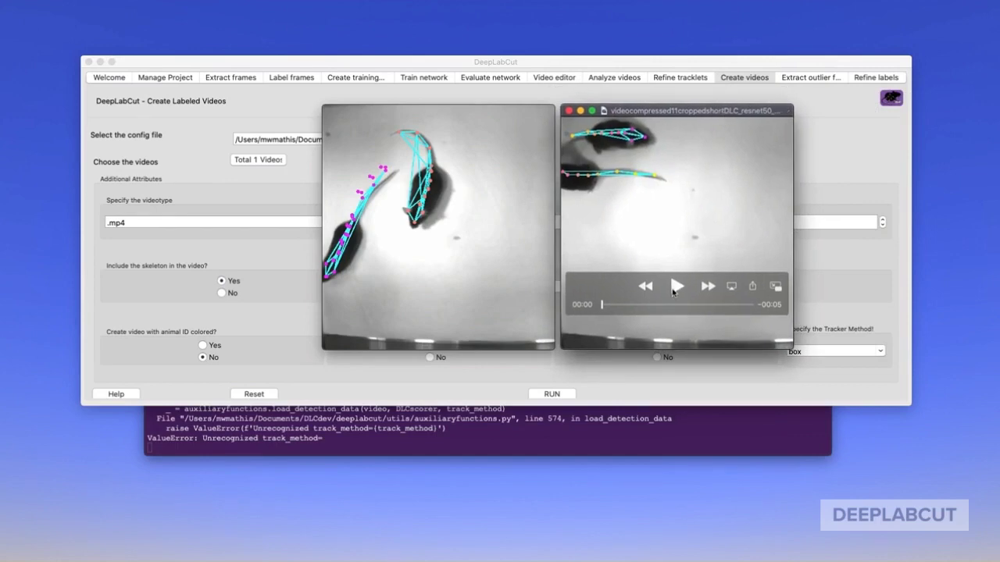